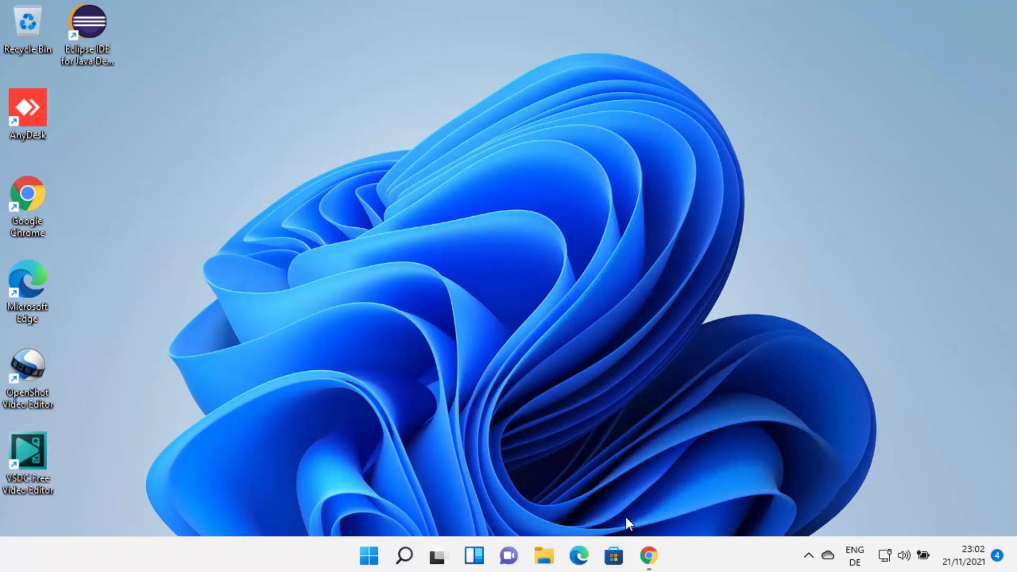
# Step: Switch to Chrome and open the Apache NetBeans Releases page from the Google search results
pyautogui.click(648, 555)
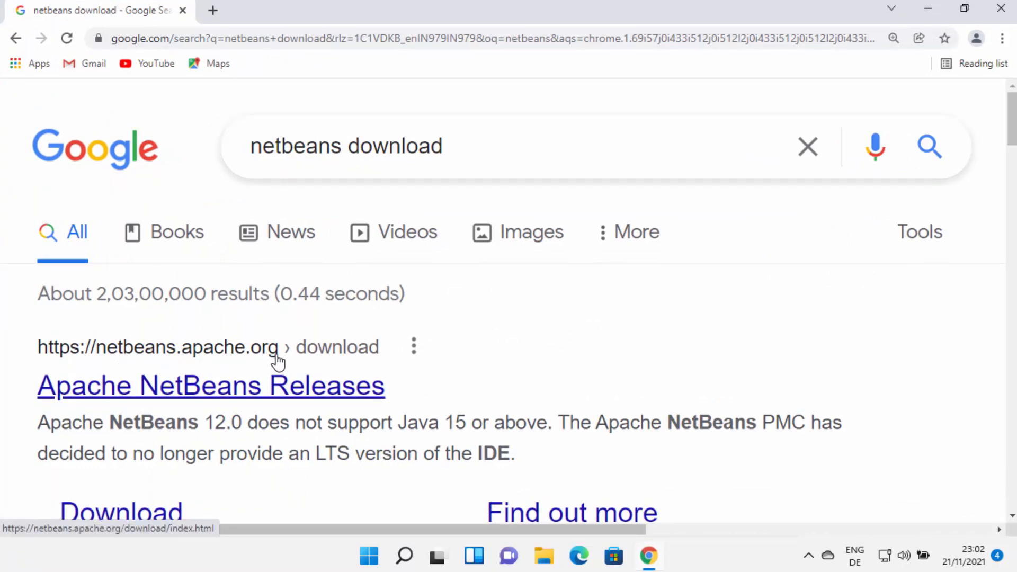
pyautogui.click(298, 392)
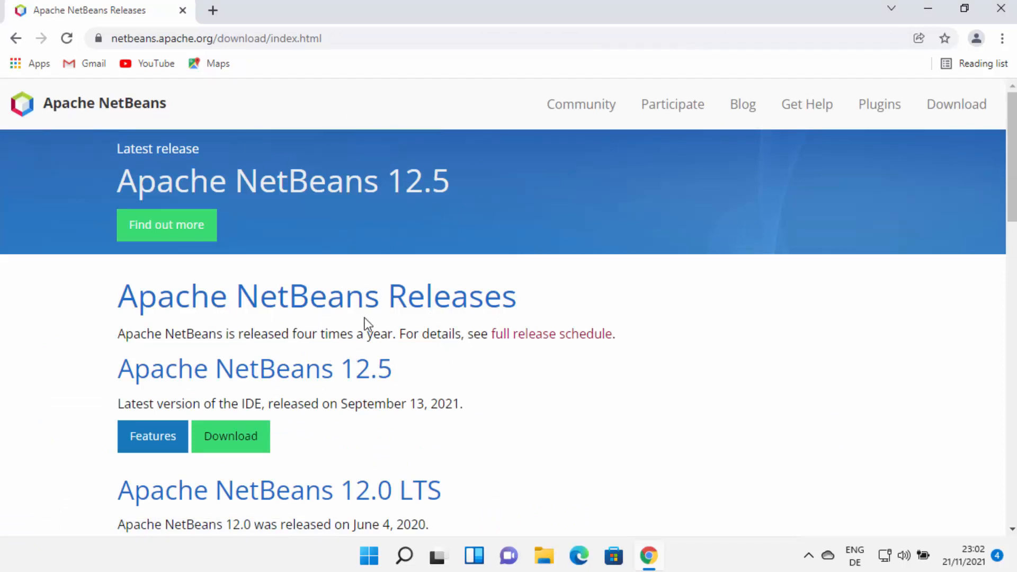
pyautogui.scroll(-3, 365, 324)
pyautogui.scroll(-9, 366, 324)
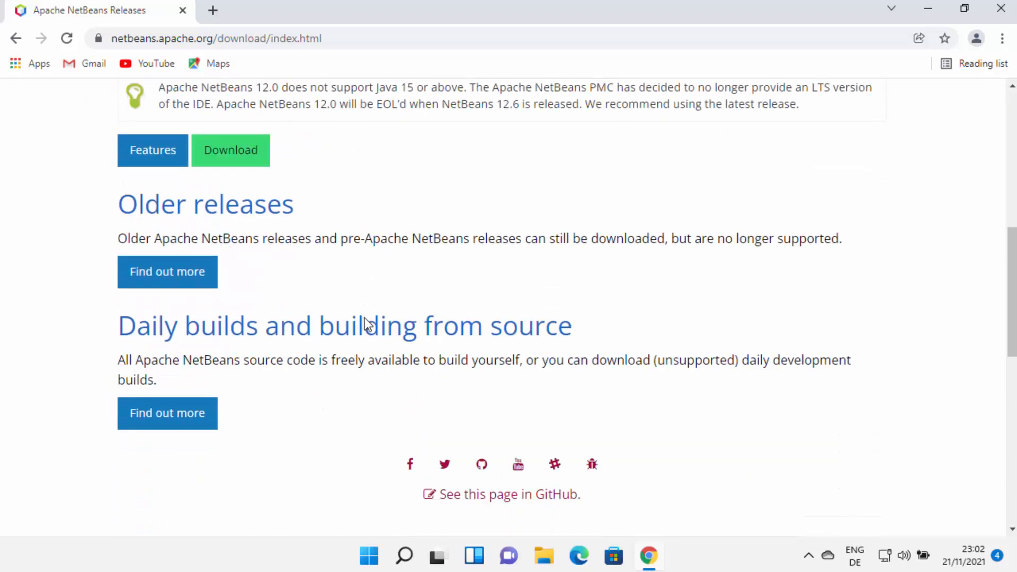
pyautogui.scroll(7, 365, 321)
pyautogui.scroll(4, 366, 318)
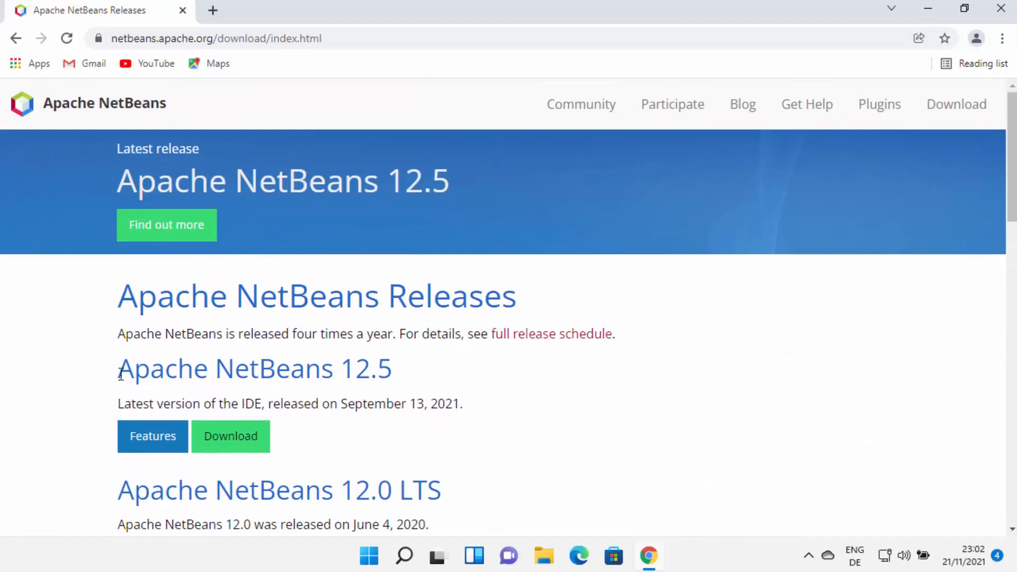
# Step: Examine the Apache NetBeans 12.5 and 12.0 LTS entries on the releases page and compare the two versions
pyautogui.moveTo(109, 370); pyautogui.dragTo(392, 377)
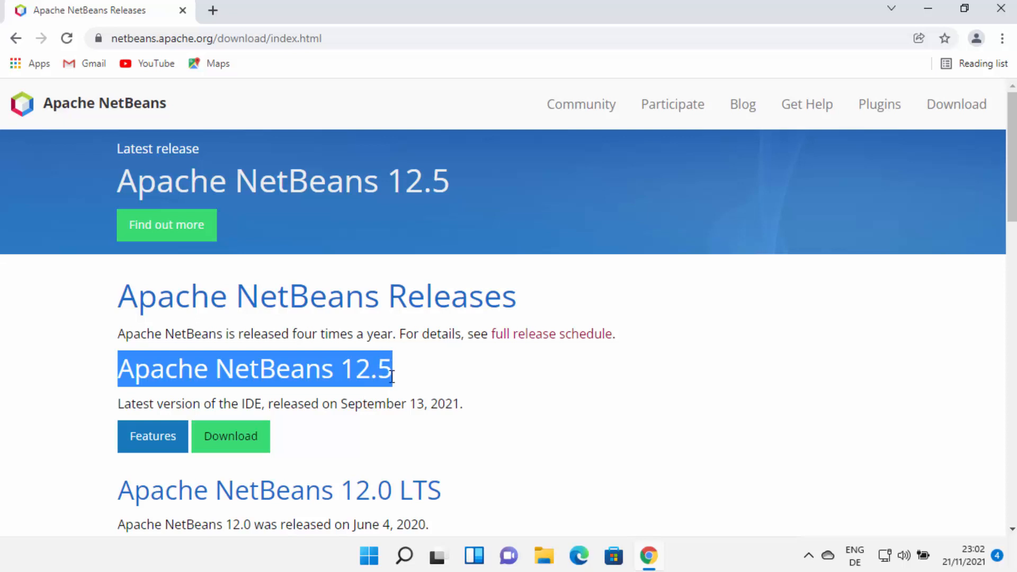
pyautogui.scroll(-2, 390, 366)
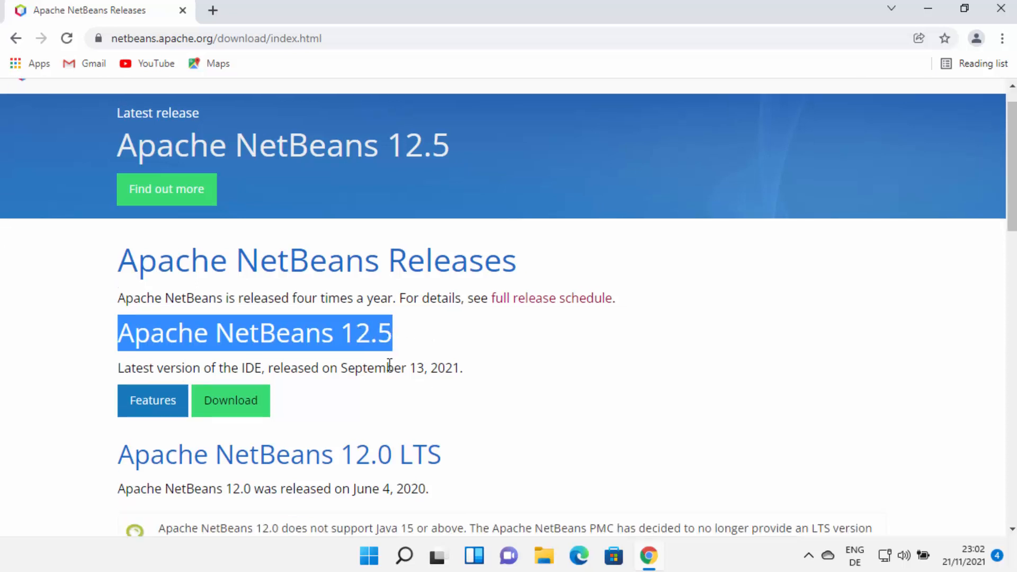
pyautogui.scroll(-1, 389, 366)
pyautogui.click(376, 373)
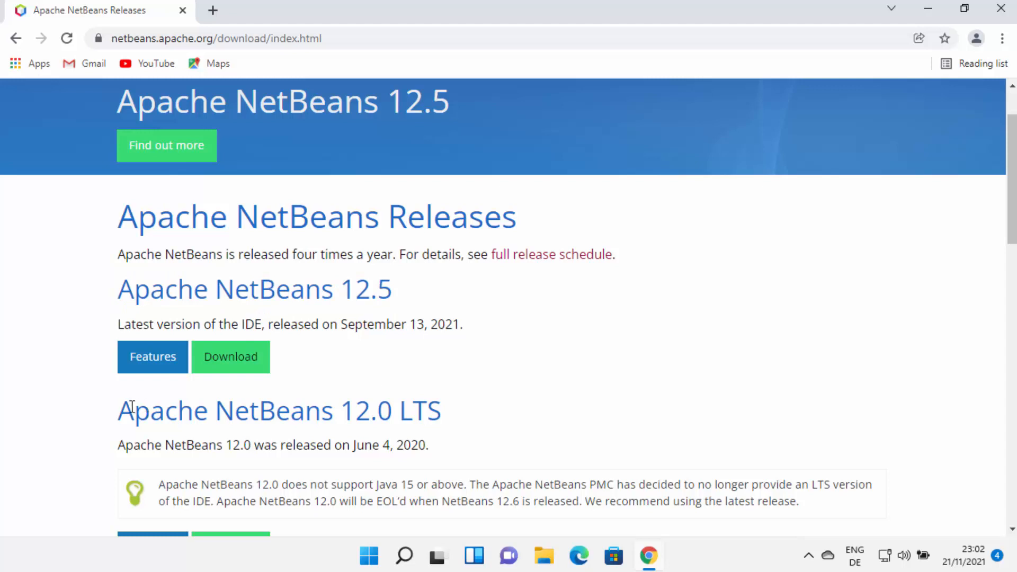
pyautogui.moveTo(125, 408); pyautogui.dragTo(440, 413)
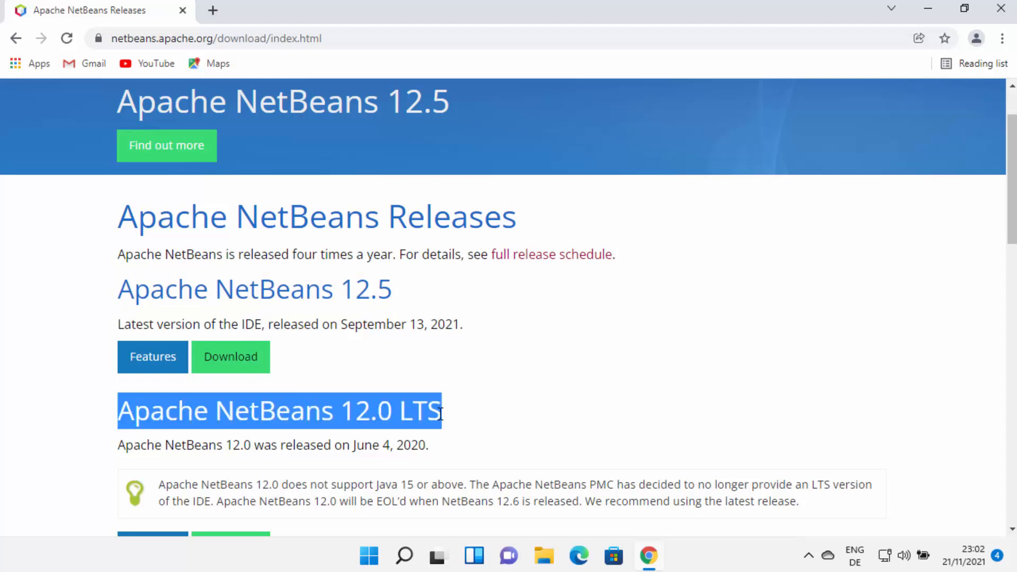
pyautogui.doubleClick(429, 413)
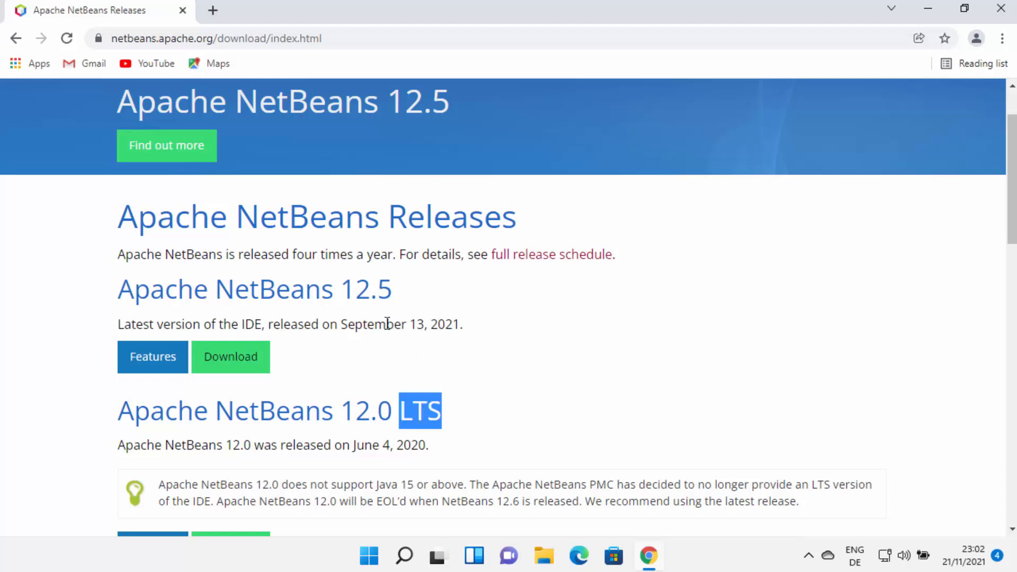
pyautogui.moveTo(151, 294); pyautogui.dragTo(393, 293)
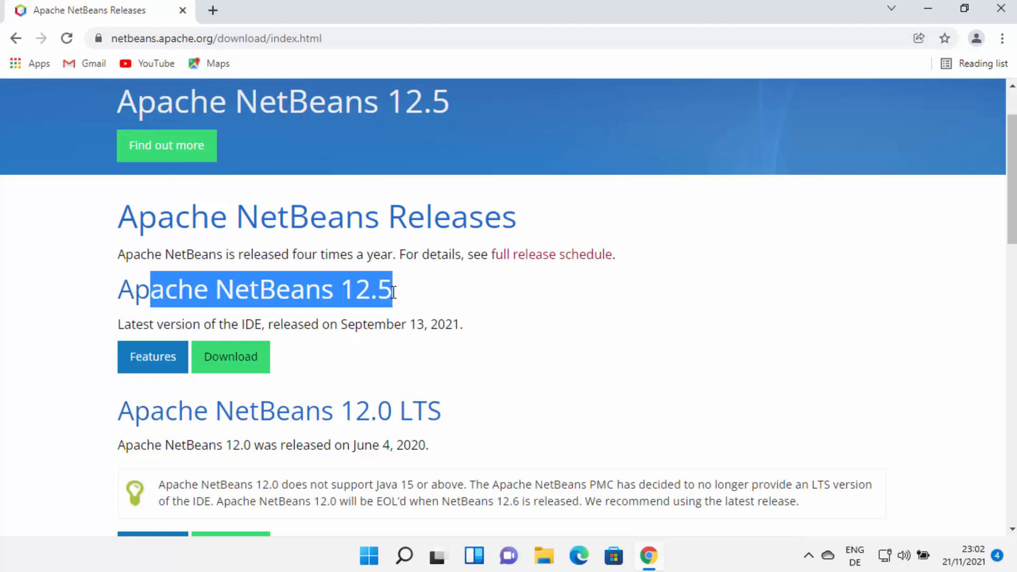
pyautogui.click(432, 347)
pyautogui.scroll(-1, 431, 347)
pyautogui.scroll(-1, 408, 347)
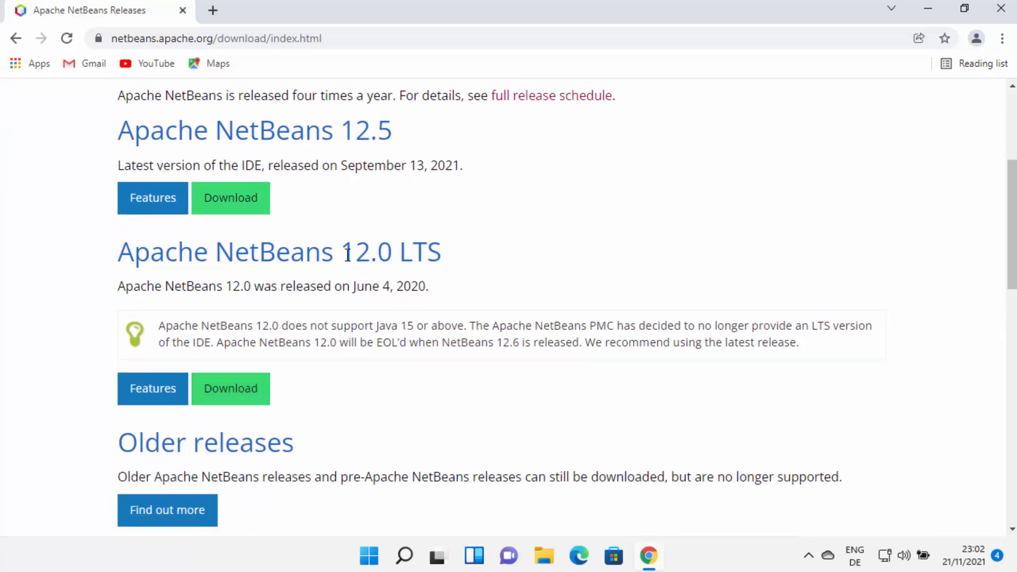
pyautogui.moveTo(344, 254); pyautogui.dragTo(430, 252)
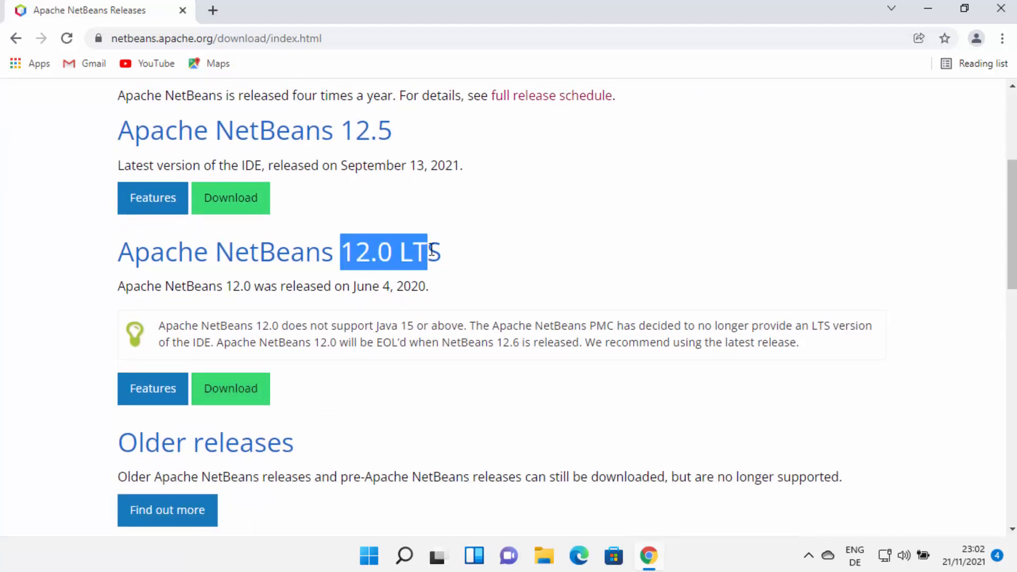
# Step: Download the Windows installer Apache-NetBeans-12.0-bin-windows-x64.exe for the 12.0 LTS release through the HTTP mirror link
pyautogui.click(236, 401)
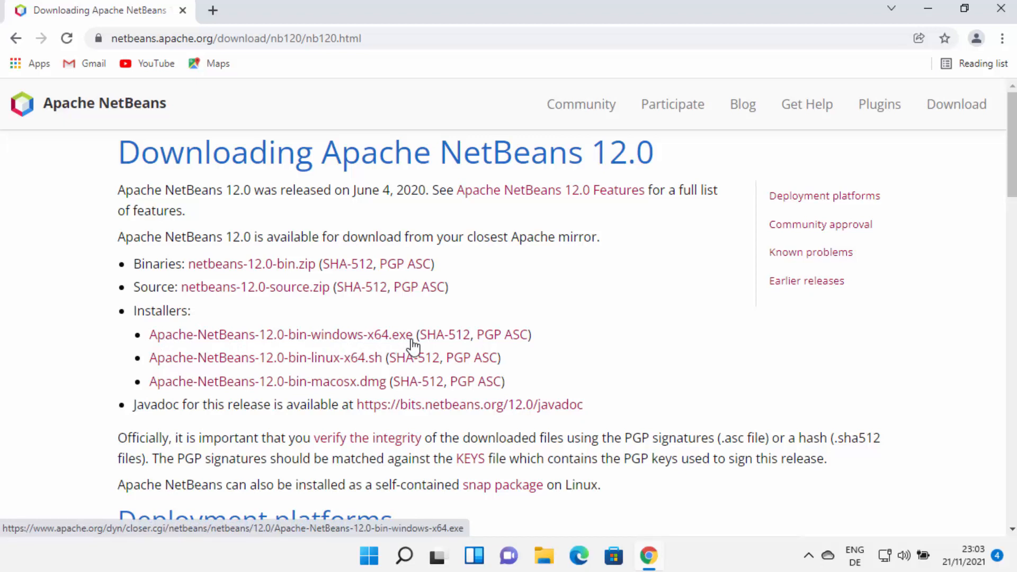
pyautogui.click(340, 342)
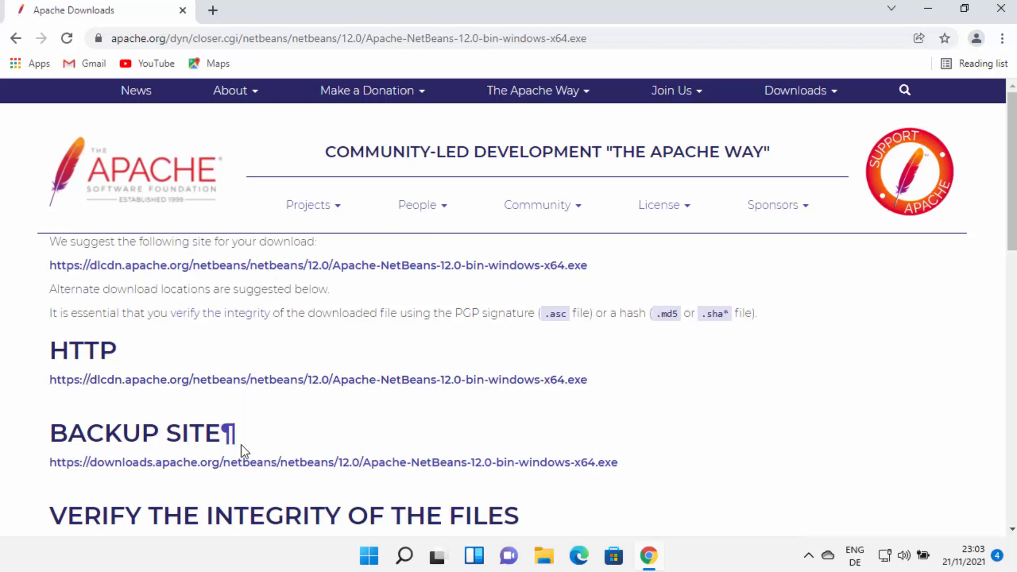
pyautogui.click(281, 388)
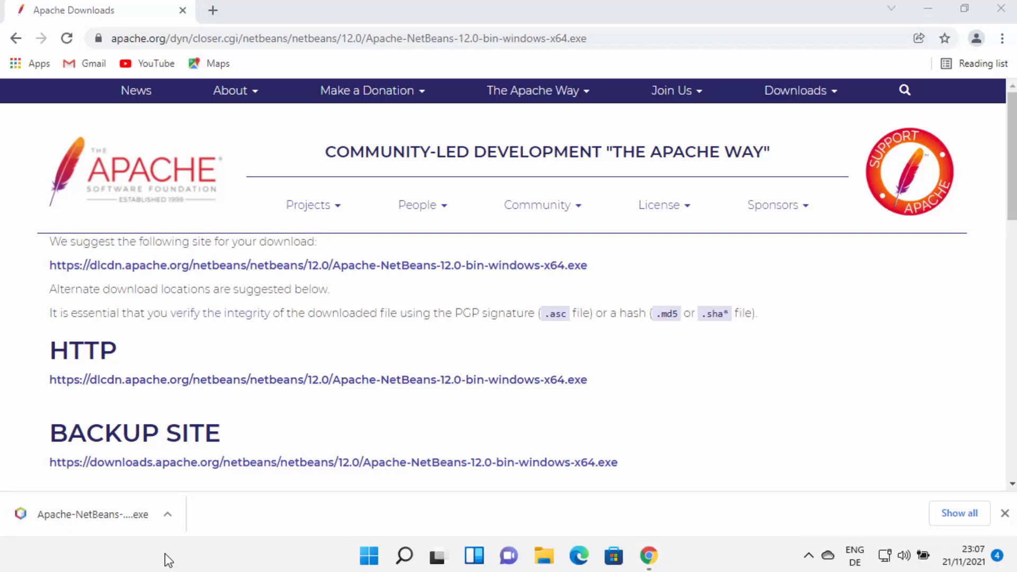
# Step: Launch the downloaded NetBeans 12.0 installer, minimize the browser, and allow the installer to make changes to the device
pyautogui.click(113, 514)
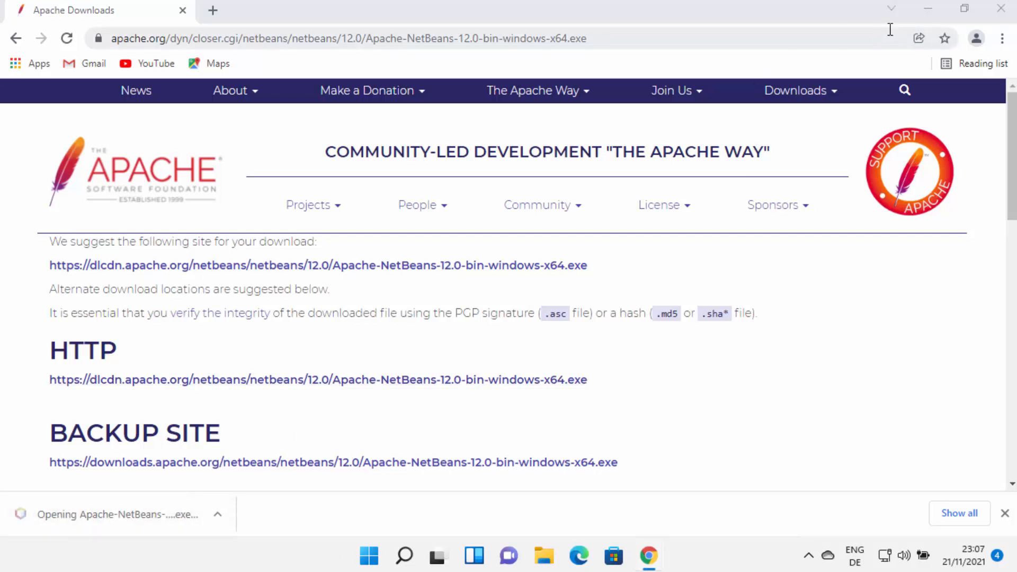
pyautogui.click(925, 11)
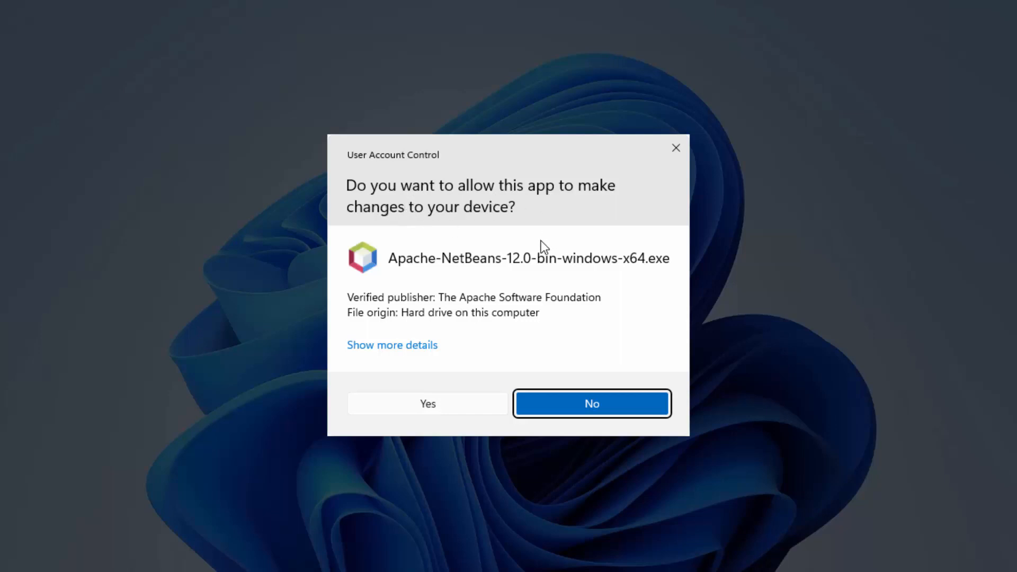
pyautogui.click(437, 404)
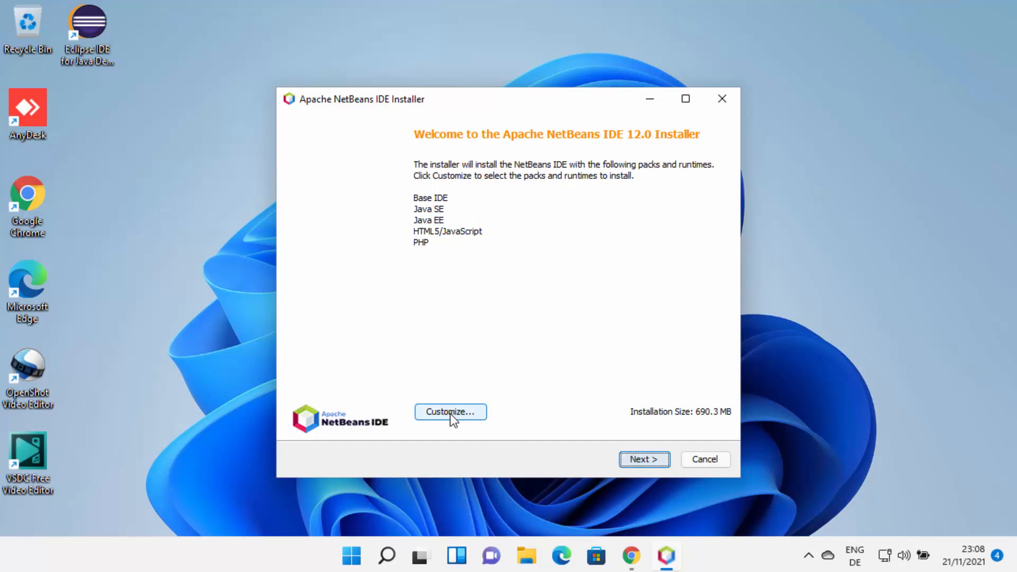
# Step: Keep the default packs and runtimes and accept the terms of the NetBeans license agreement
pyautogui.click(644, 459)
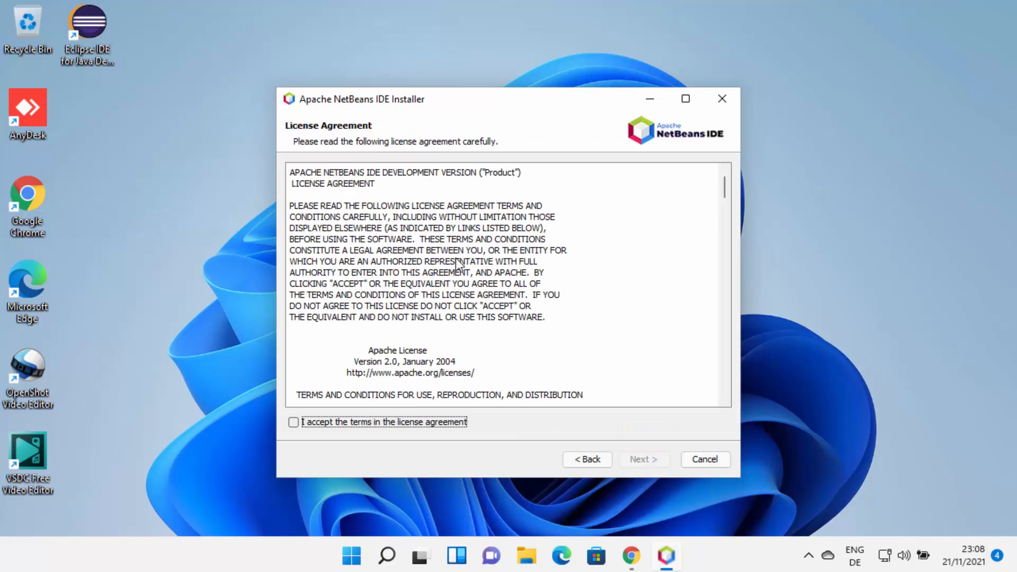
pyautogui.scroll(-20, 430, 270)
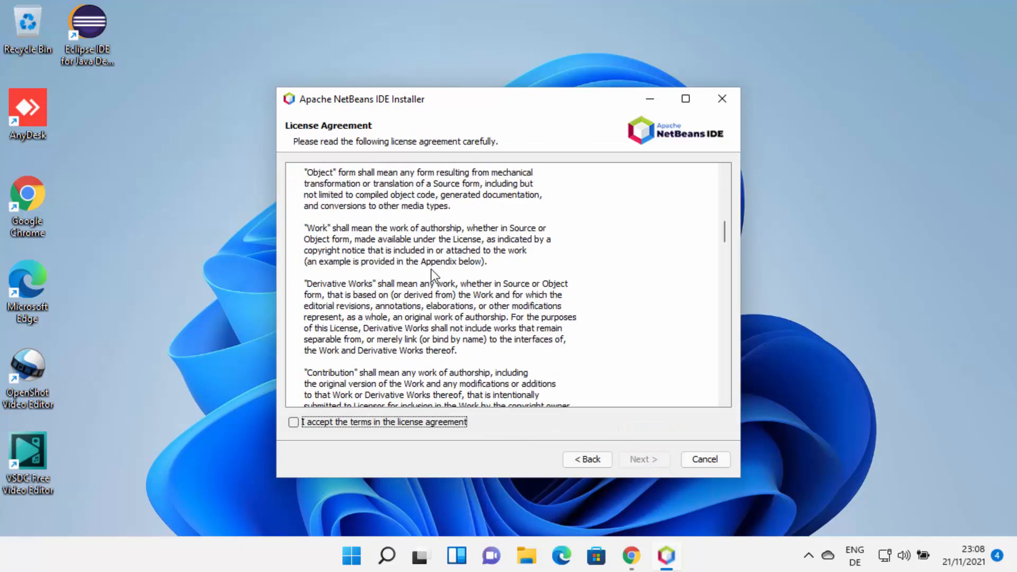
pyautogui.scroll(-5, 431, 270)
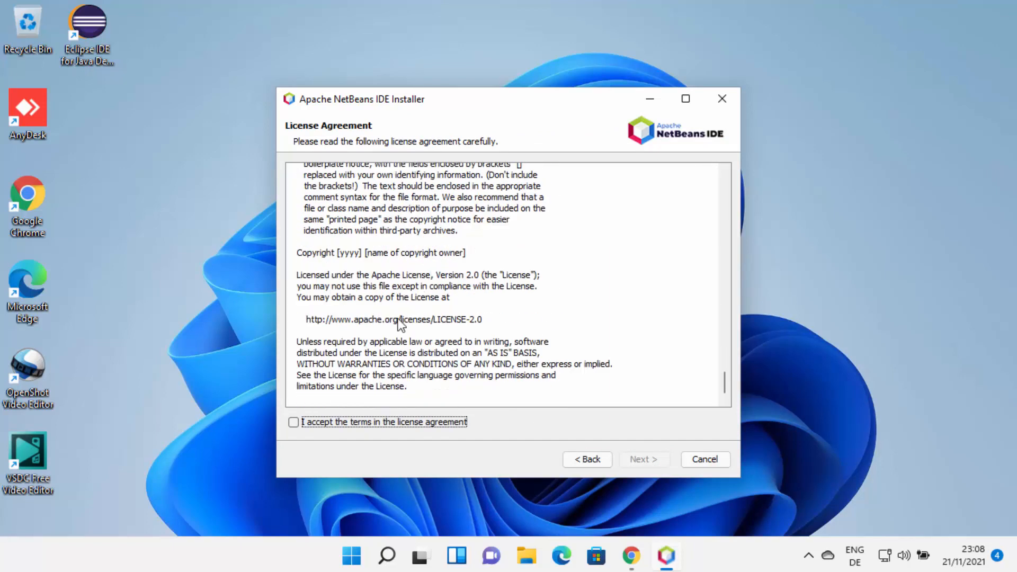
pyautogui.click(293, 422)
pyautogui.click(626, 460)
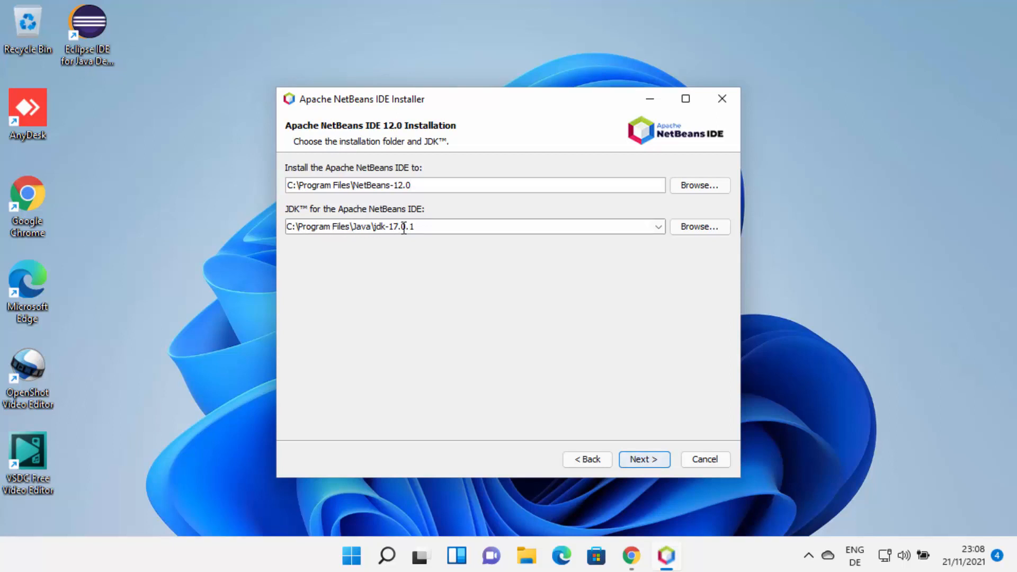
# Step: Review the JDK choice and accept C:\Program Files\Java\jdk-17.0.1 with the default installation folder C:\Program Files\NetBeans-12.0
pyautogui.click(310, 232)
pyautogui.click(433, 228)
pyautogui.doubleClick(434, 228)
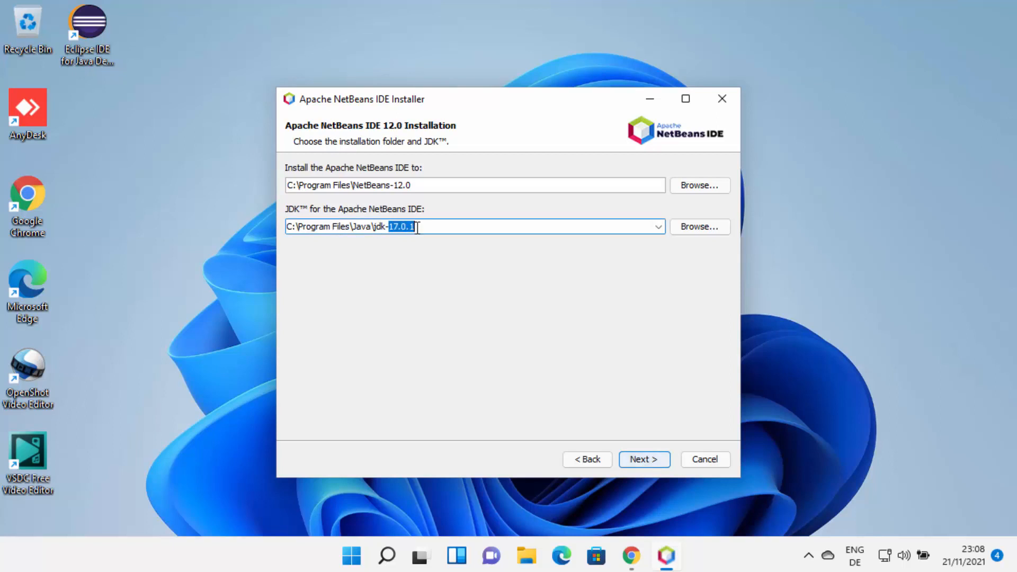
pyautogui.click(655, 226)
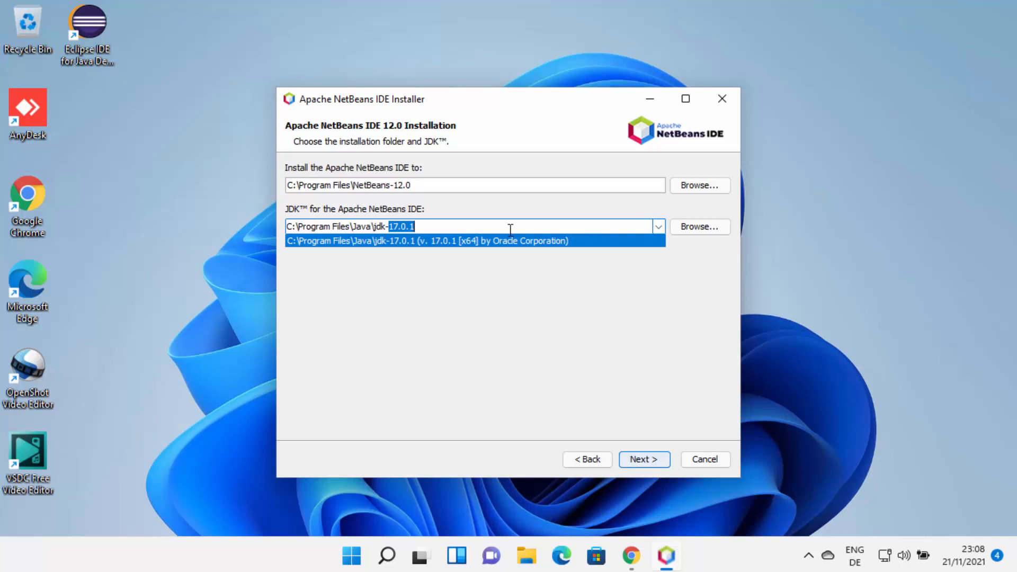
pyautogui.click(417, 227)
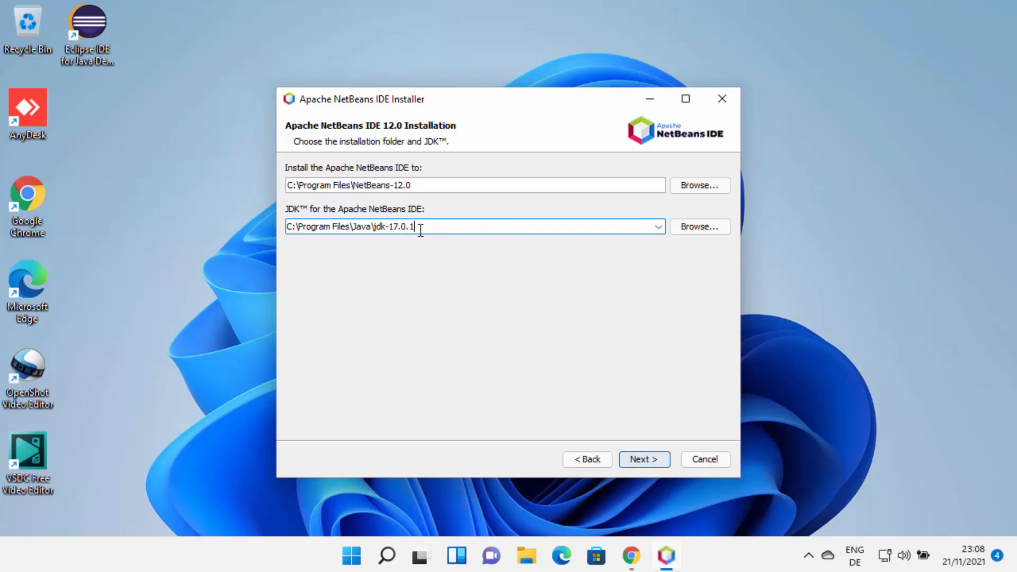
pyautogui.moveTo(424, 227); pyautogui.dragTo(285, 227)
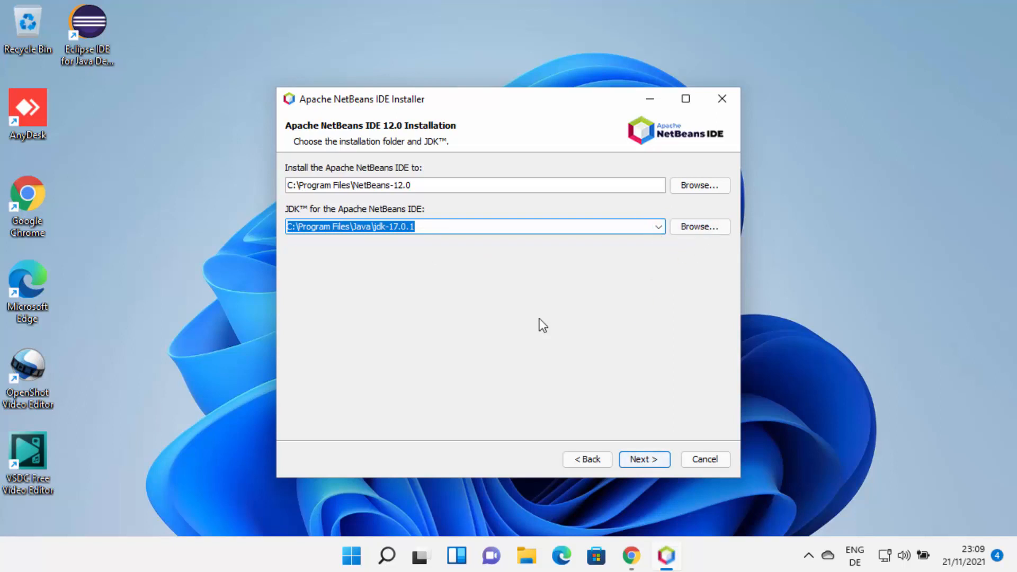
pyautogui.click(642, 460)
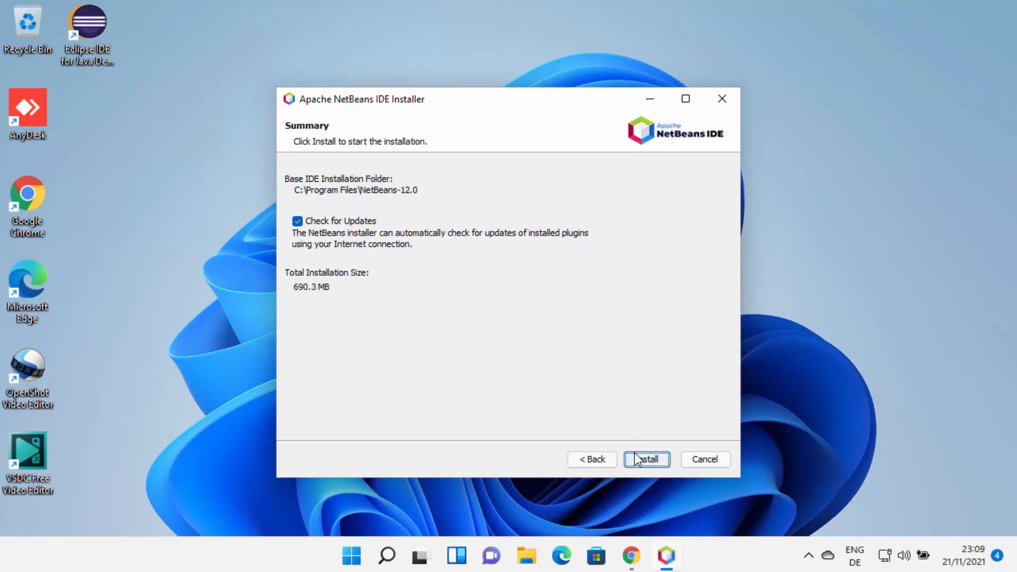
# Step: Install Apache NetBeans IDE 12.0 with Check for Updates enabled and close the completed setup
pyautogui.click(643, 462)
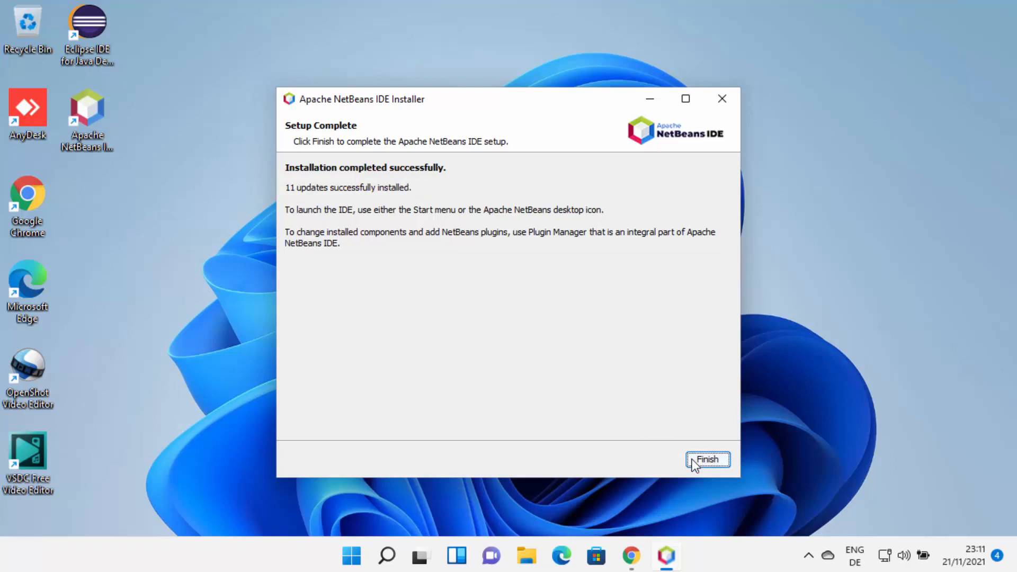
pyautogui.click(706, 460)
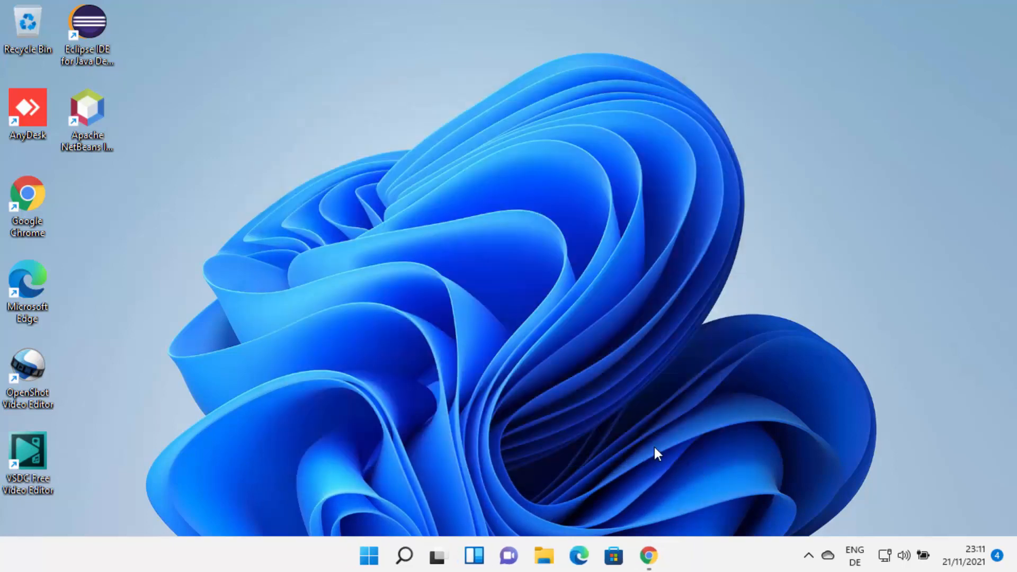
# Step: Launch Apache NetBeans IDE from its desktop shortcut and maximize its window
pyautogui.doubleClick(94, 113)
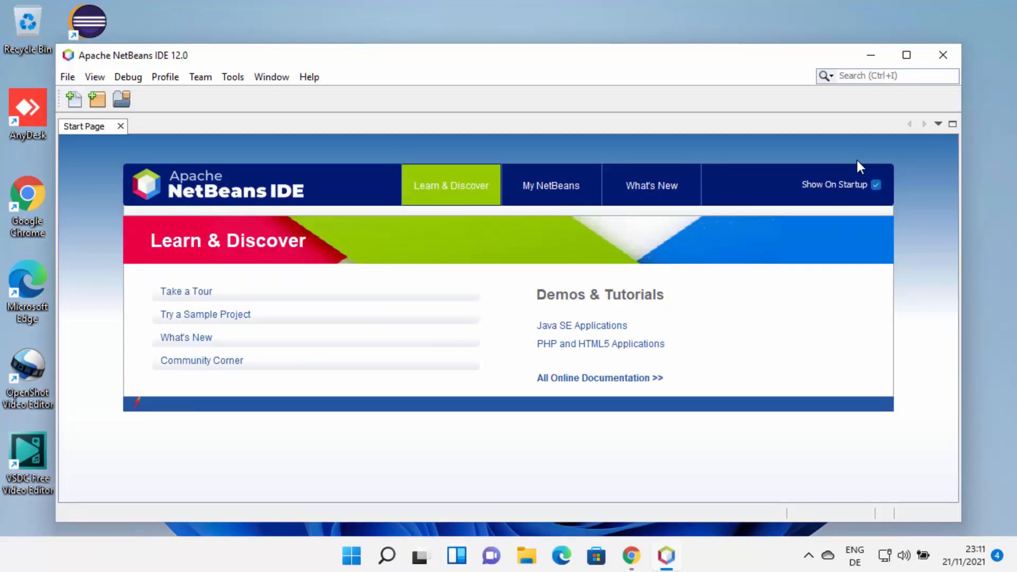
pyautogui.click(906, 55)
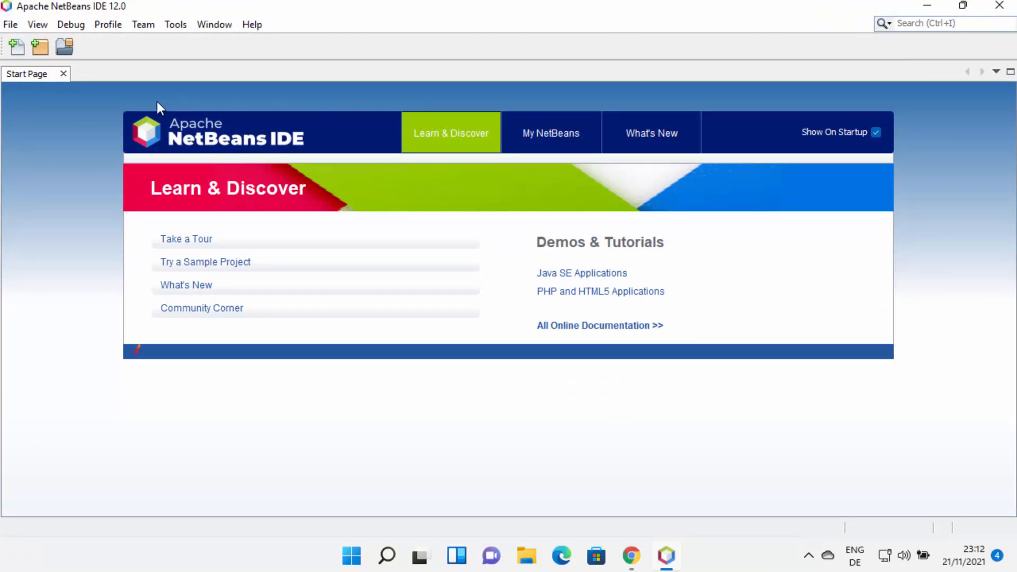
# Step: Start a new project of type Java Application in the Java with Maven category and continue past the project selection
pyautogui.click(10, 24)
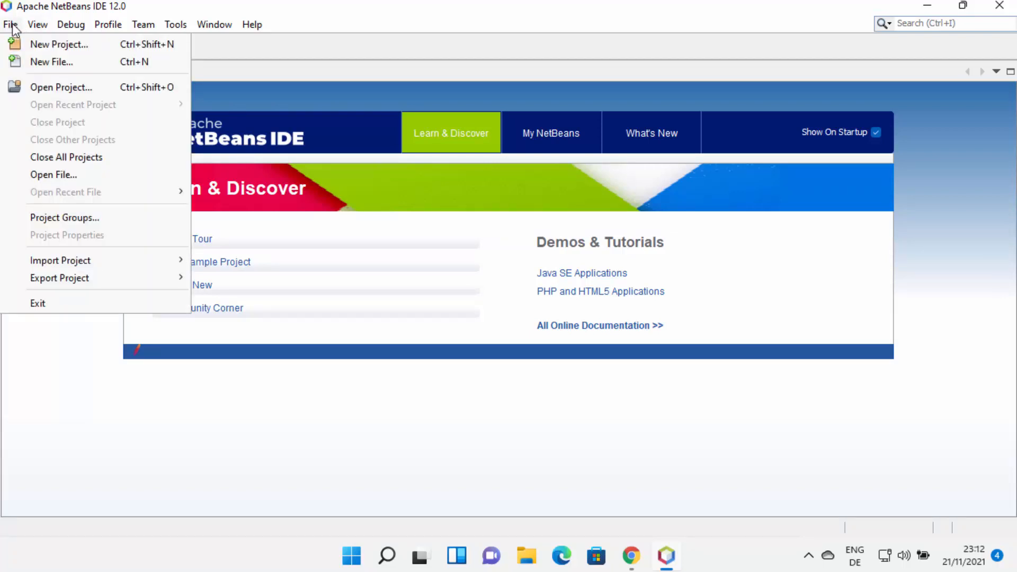
pyautogui.click(43, 46)
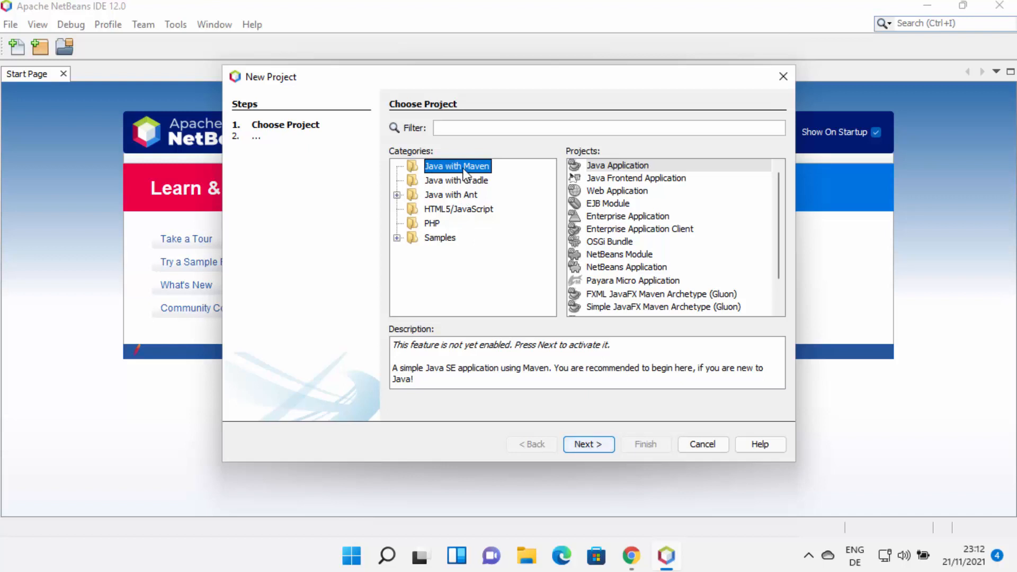
pyautogui.click(616, 165)
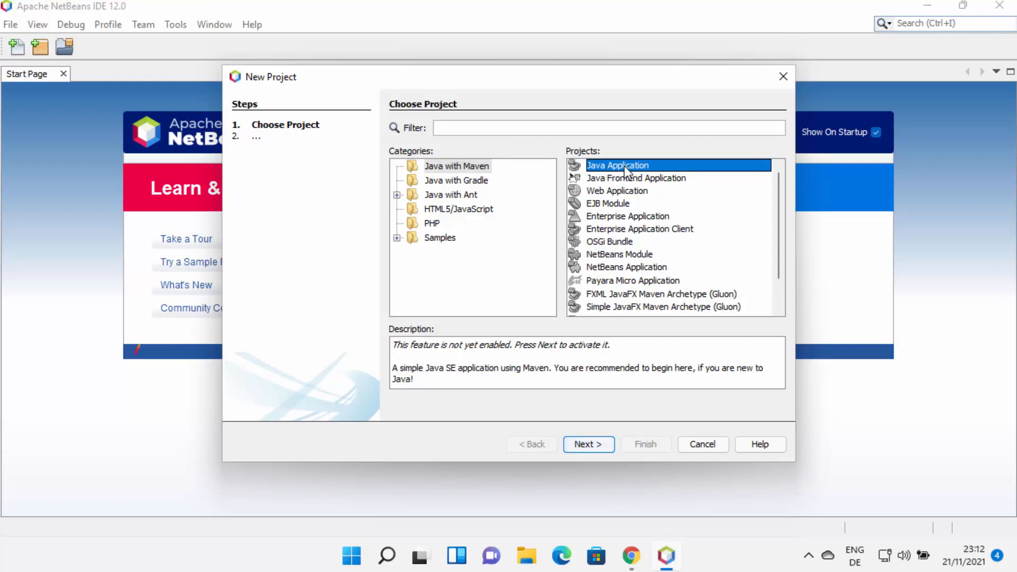
pyautogui.click(589, 442)
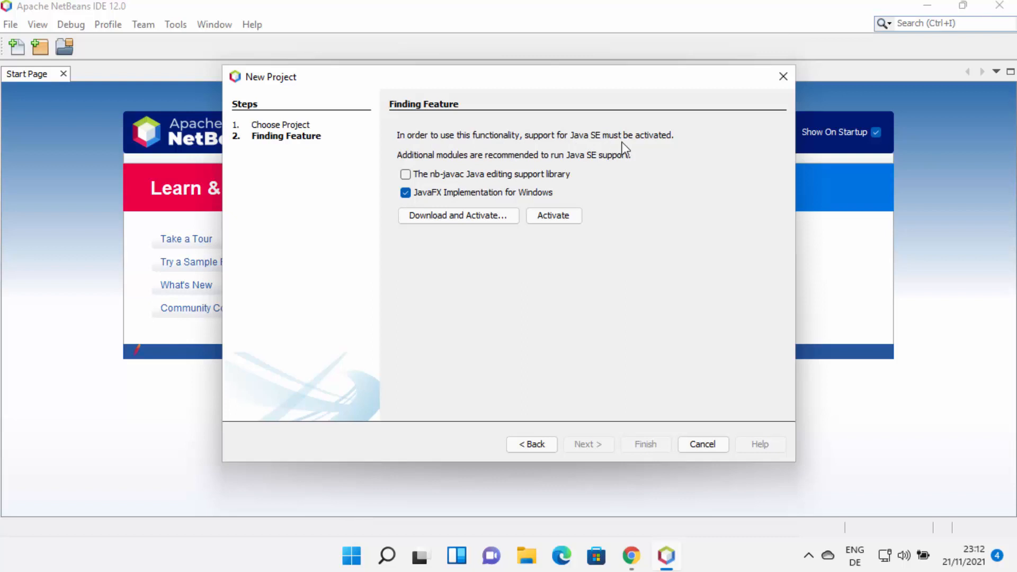
# Step: Download and activate Java SE support with the nb-javac Java editing support library and JavaFX Implementation for Windows, accepting all license agreements
pyautogui.click(406, 175)
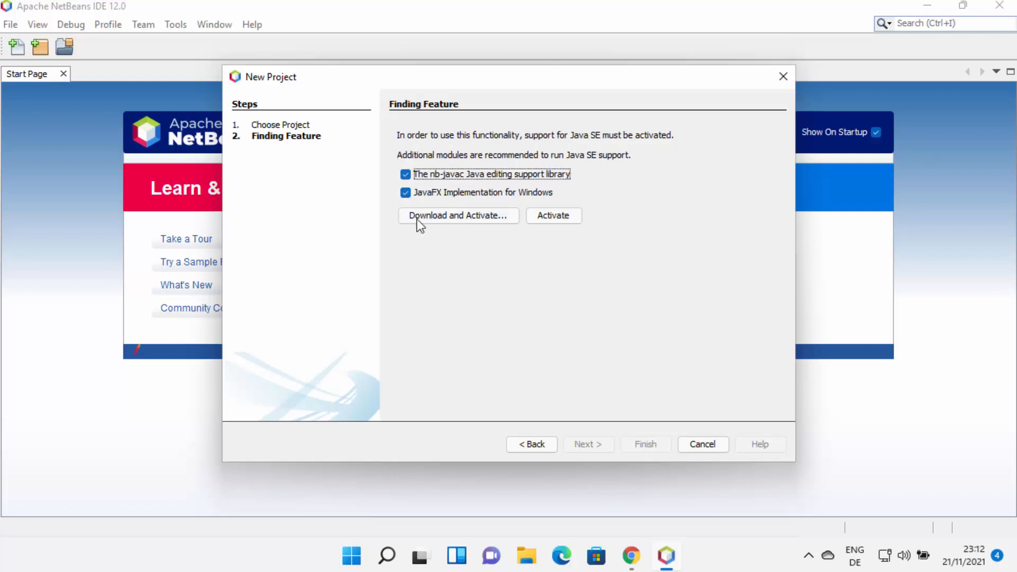
pyautogui.click(478, 215)
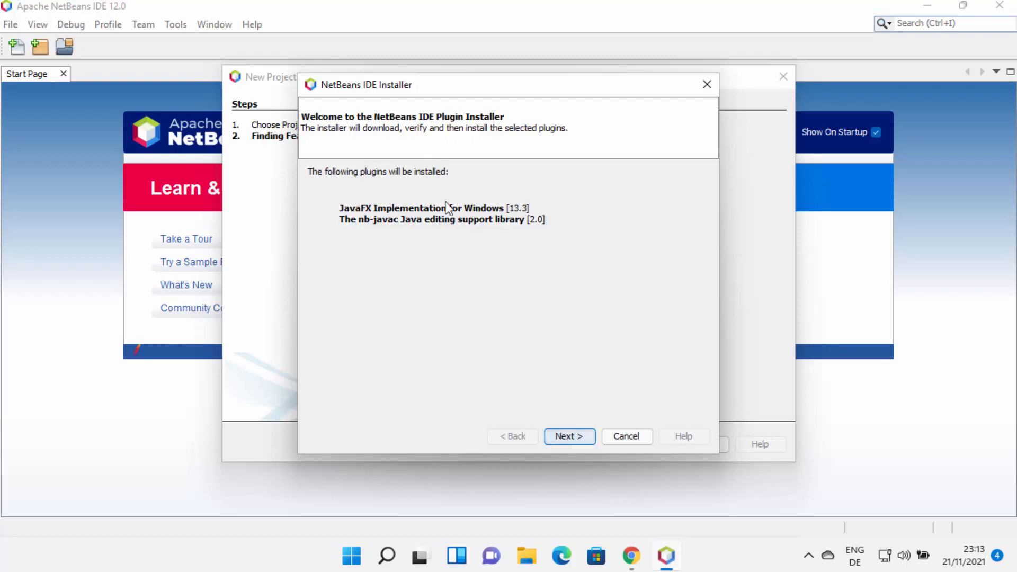
pyautogui.click(563, 436)
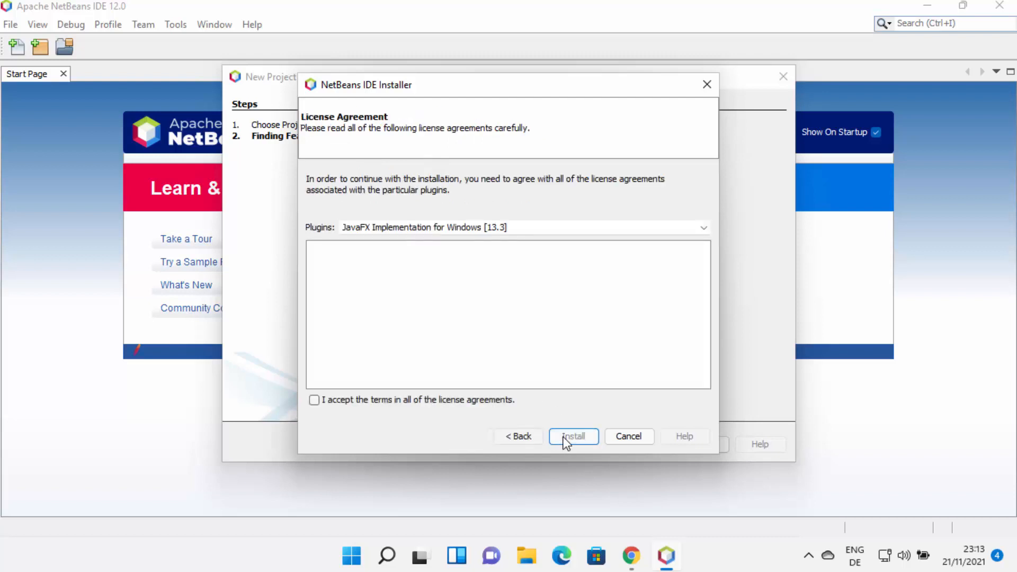
pyautogui.click(314, 400)
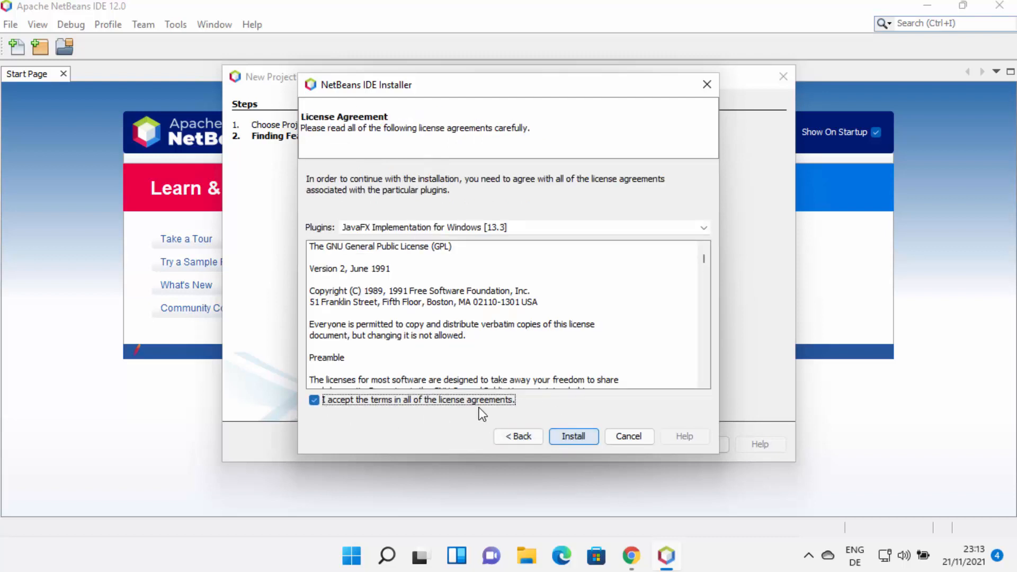
pyautogui.click(574, 438)
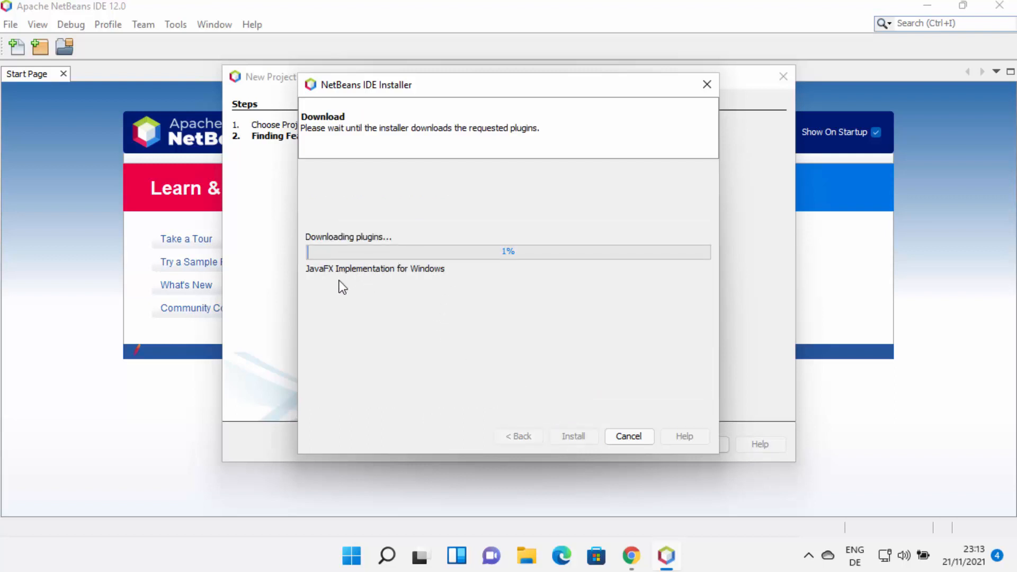
pyautogui.click(629, 436)
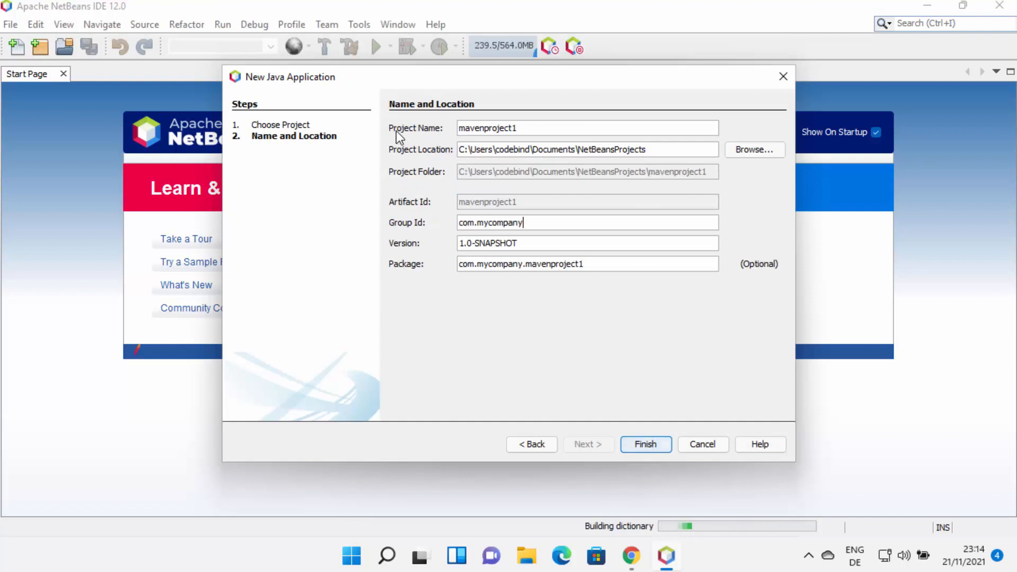
# Step: Create the project as mavenproject1 with the default location and group id com.mycompany, and expand it down to its source packages
pyautogui.doubleClick(491, 130)
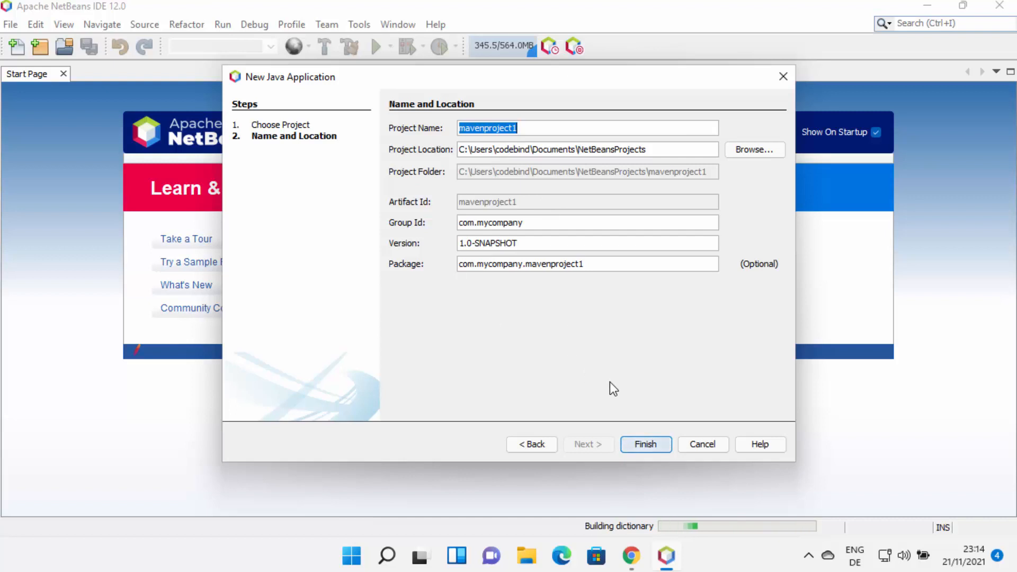
pyautogui.click(646, 445)
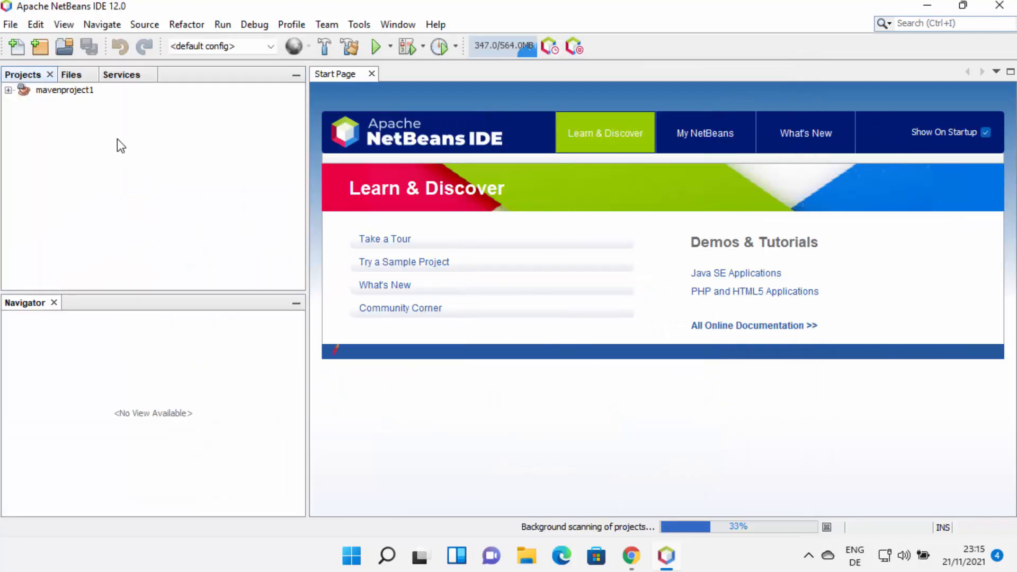
pyautogui.click(8, 90)
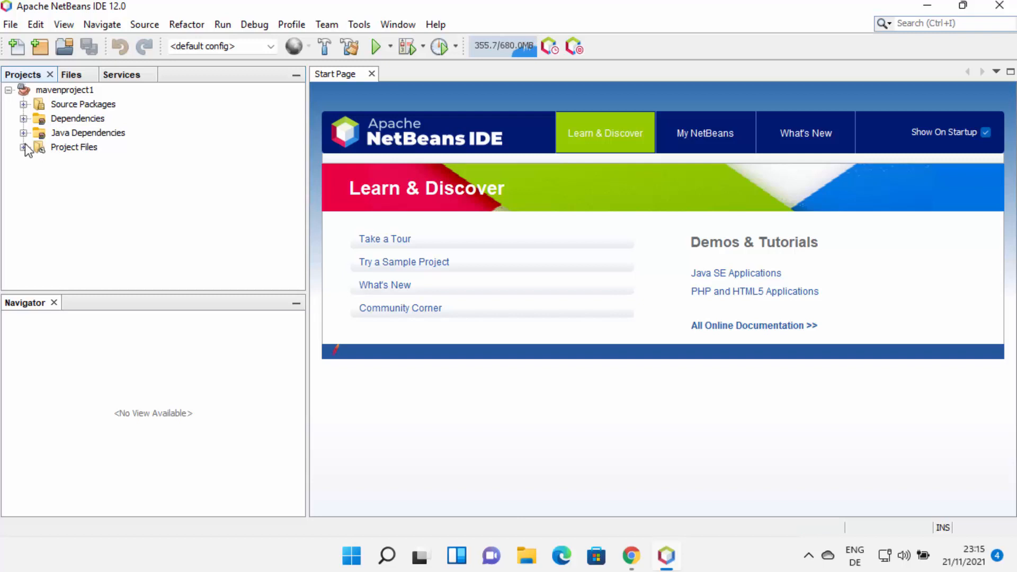
pyautogui.click(23, 104)
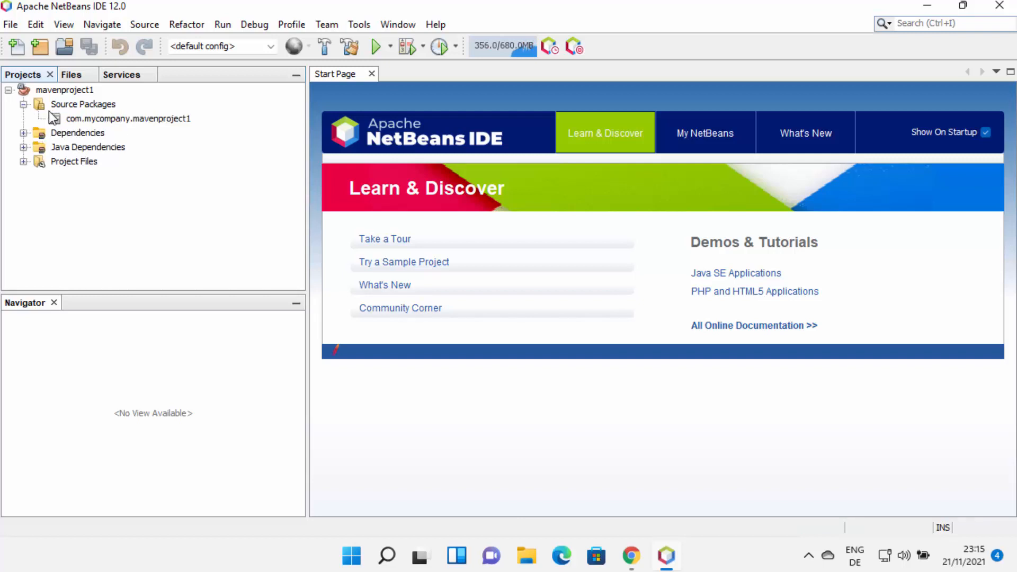
# Step: Add a new Java class named Hello to the com.mycompany.mavenproject1 package
pyautogui.click(101, 122)
pyautogui.rightClick(102, 126)
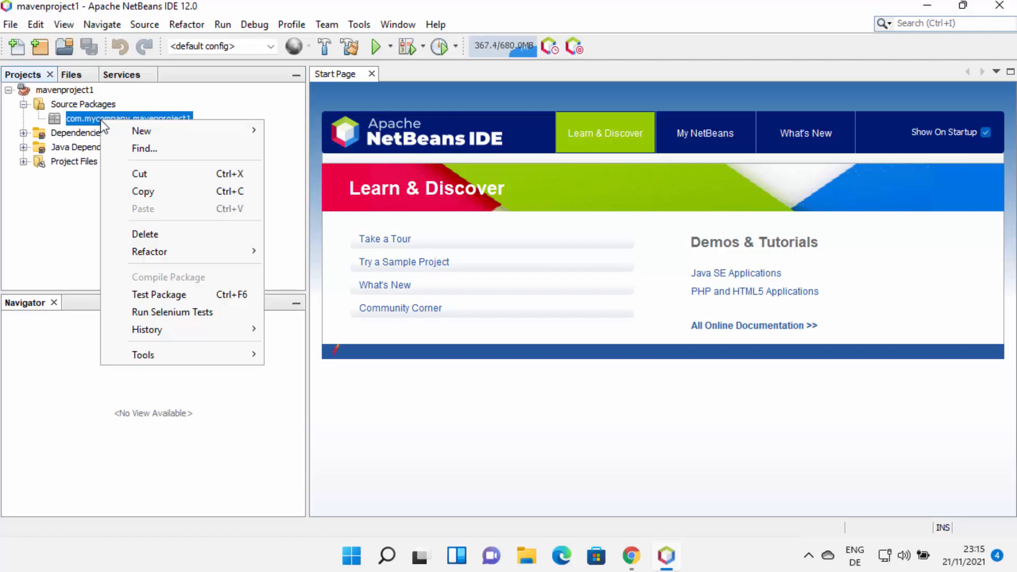
pyautogui.moveTo(155, 129)
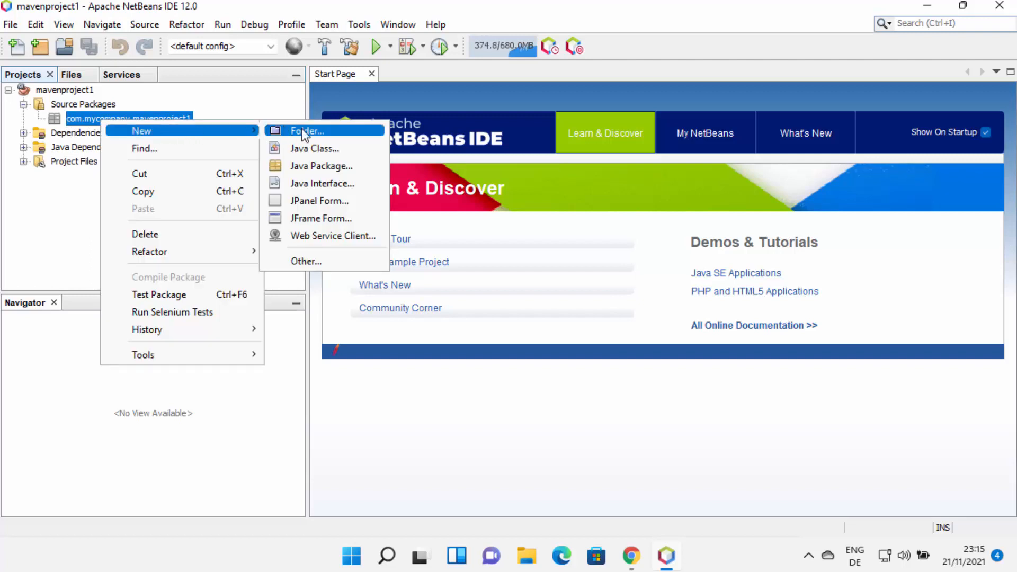
pyautogui.click(310, 149)
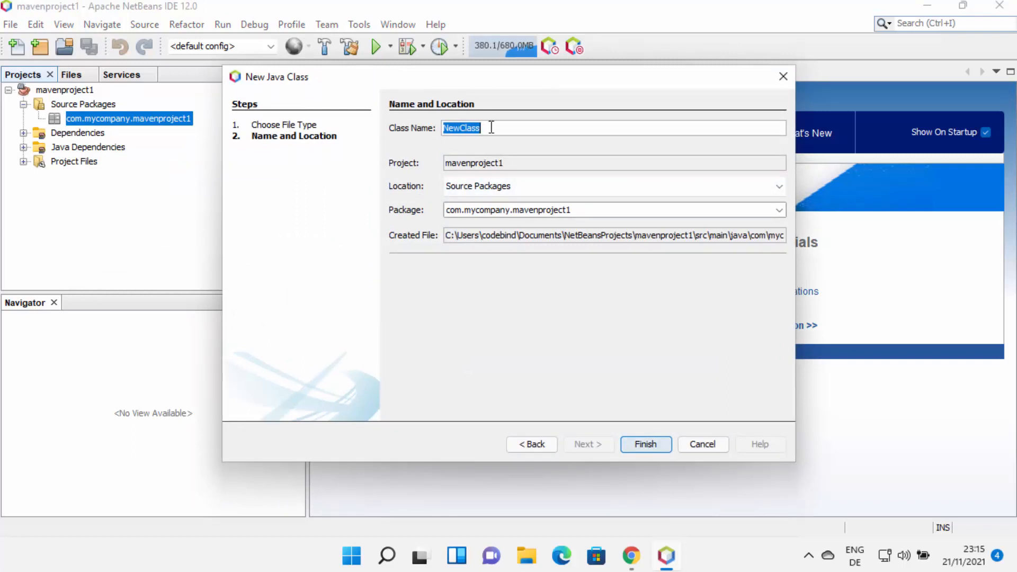
pyautogui.write('Hello')
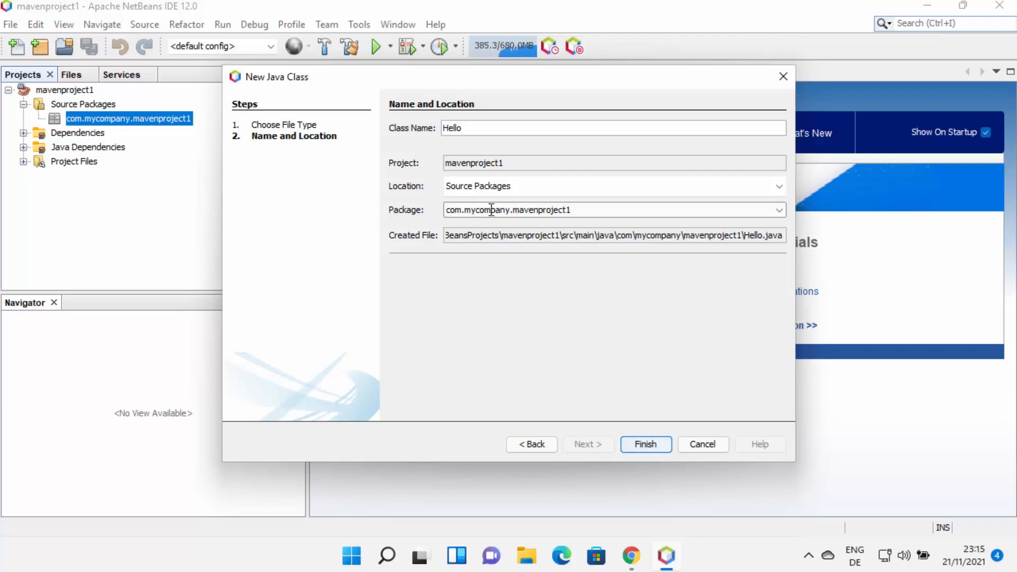
pyautogui.click(639, 446)
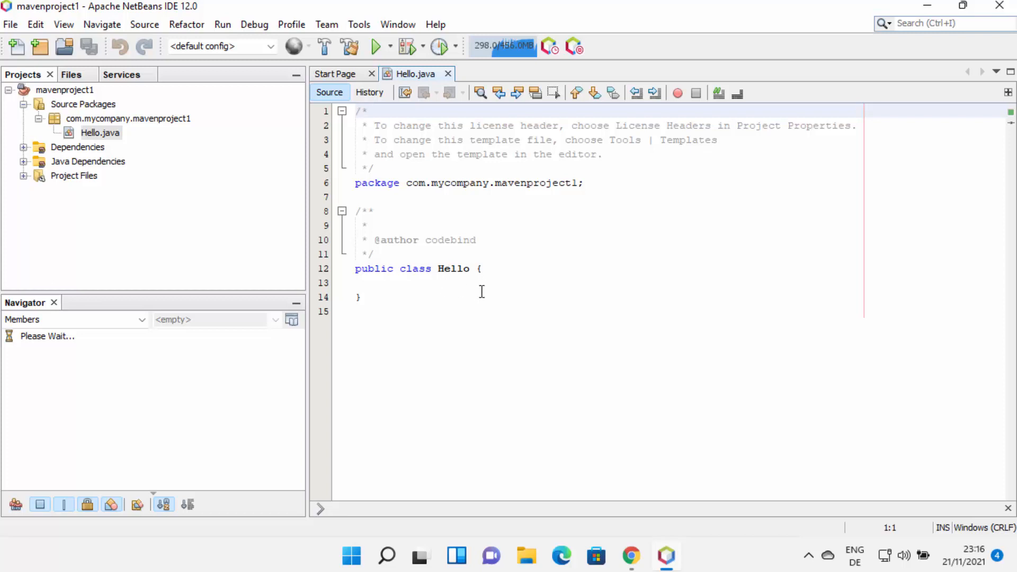
# Step: Insert a public static void main(String[] args) method in the Hello class by expanding the psvm code template
pyautogui.click(503, 271)
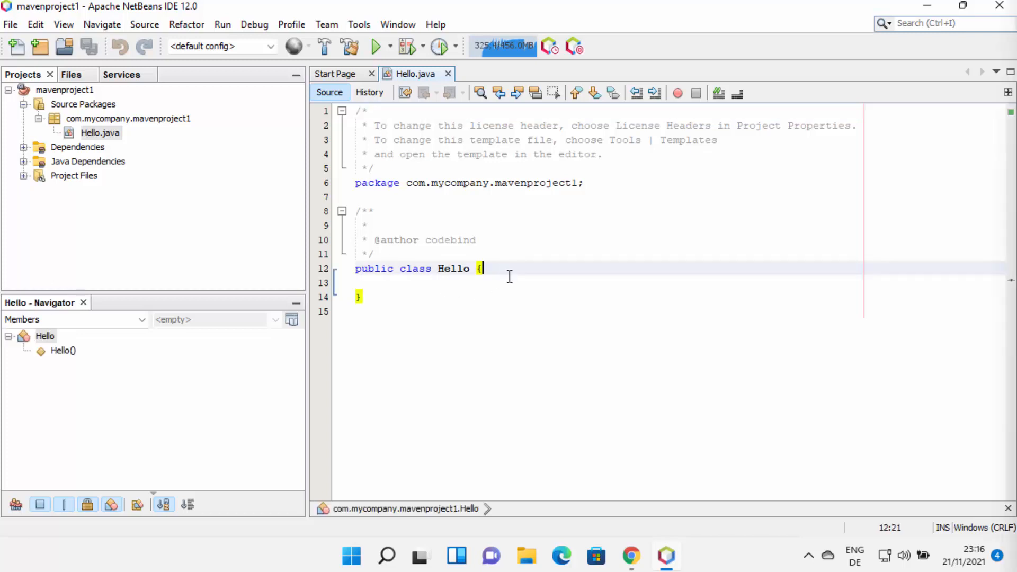
pyautogui.click(510, 276)
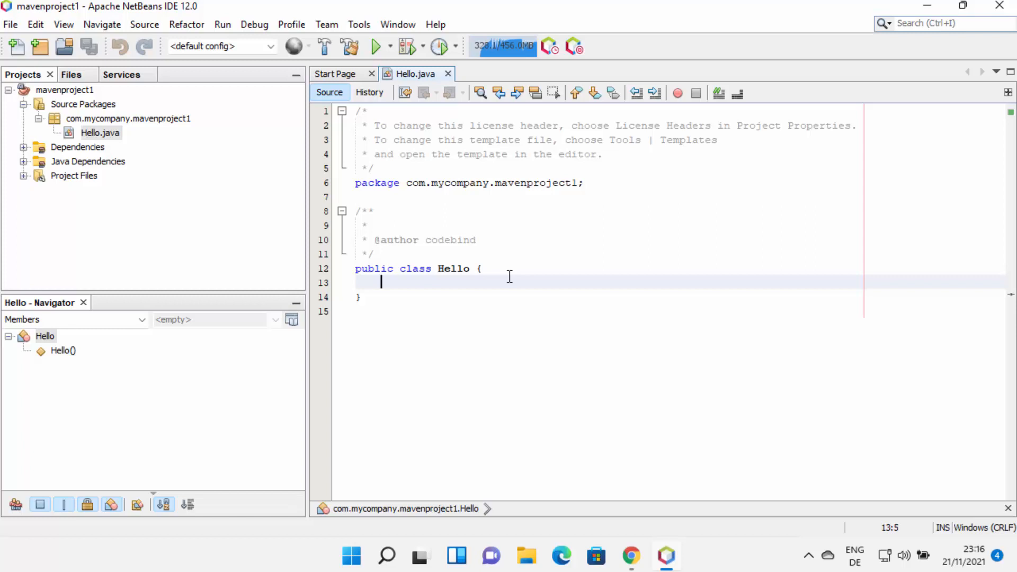
pyautogui.write('psvm')
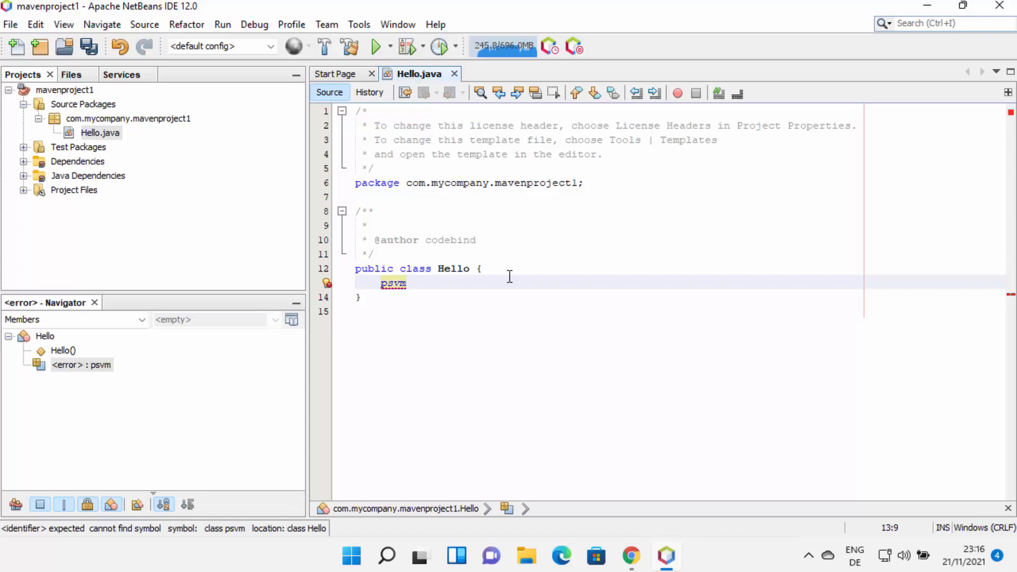
pyautogui.hotkey('ctrl', 'space')
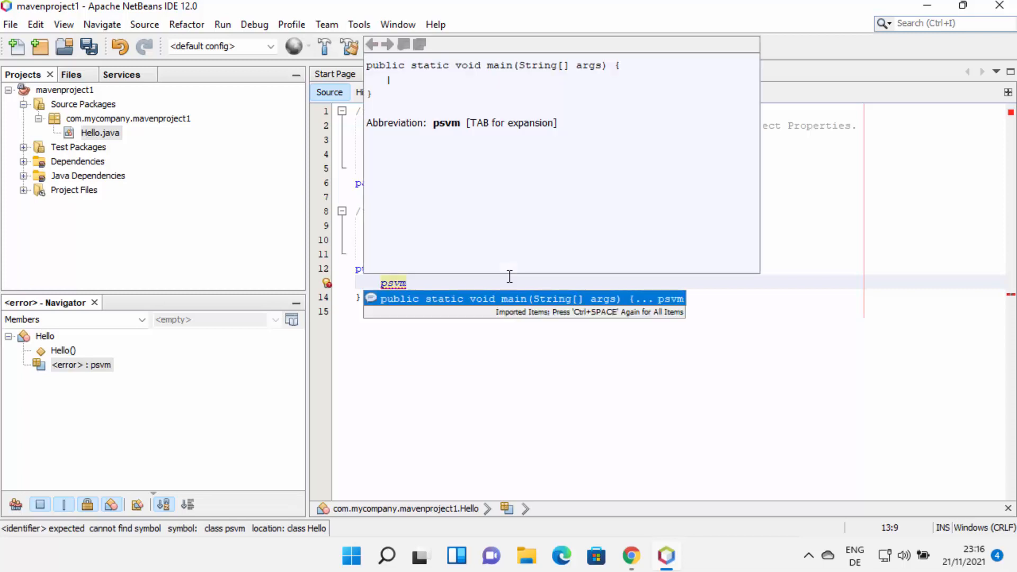
pyautogui.doubleClick(463, 298)
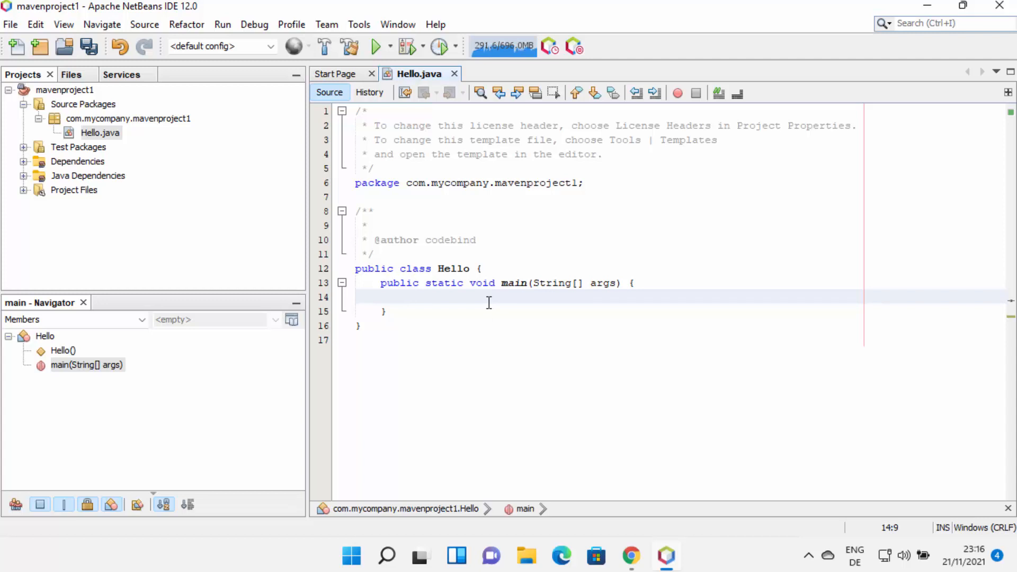
# Step: Write System.out.println("Hello World"); inside the main method
pyautogui.write('System')
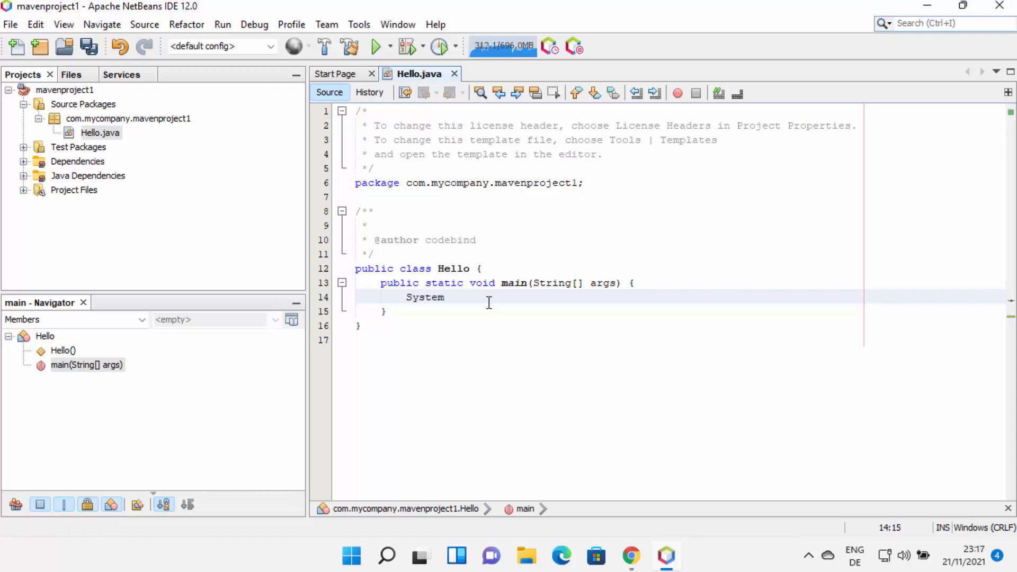
pyautogui.write('.out')
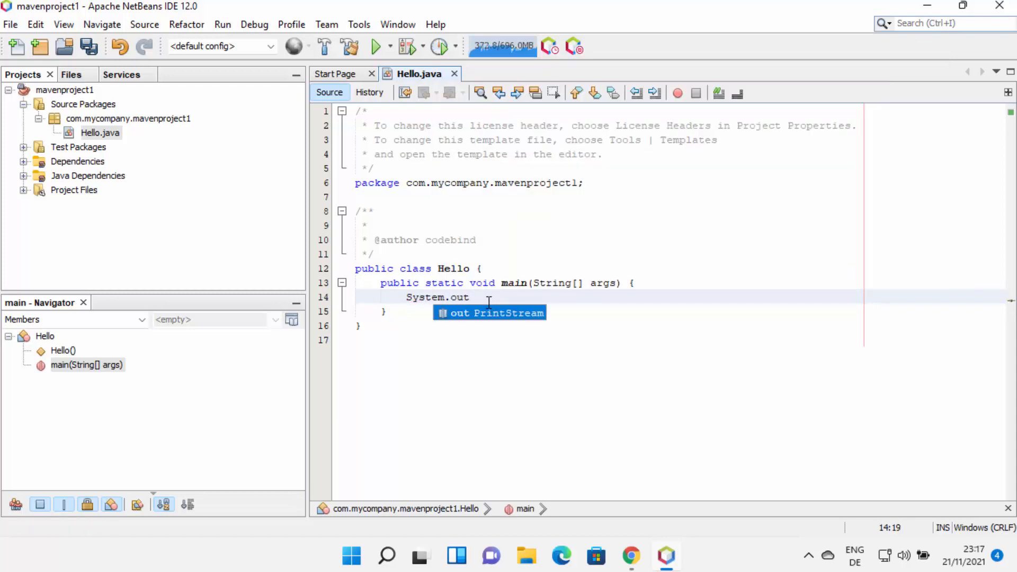
pyautogui.write('.println')
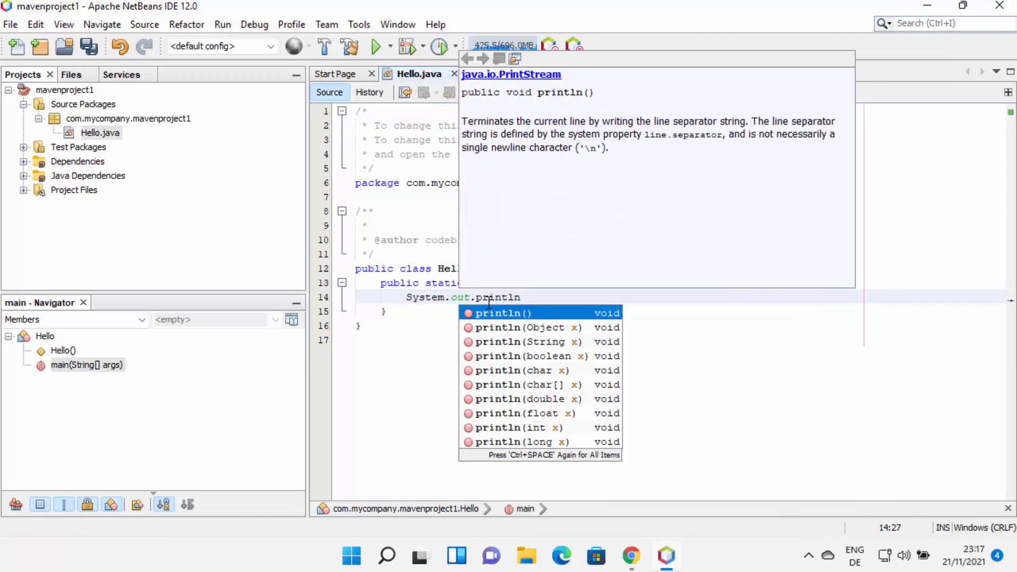
pyautogui.press('Return')
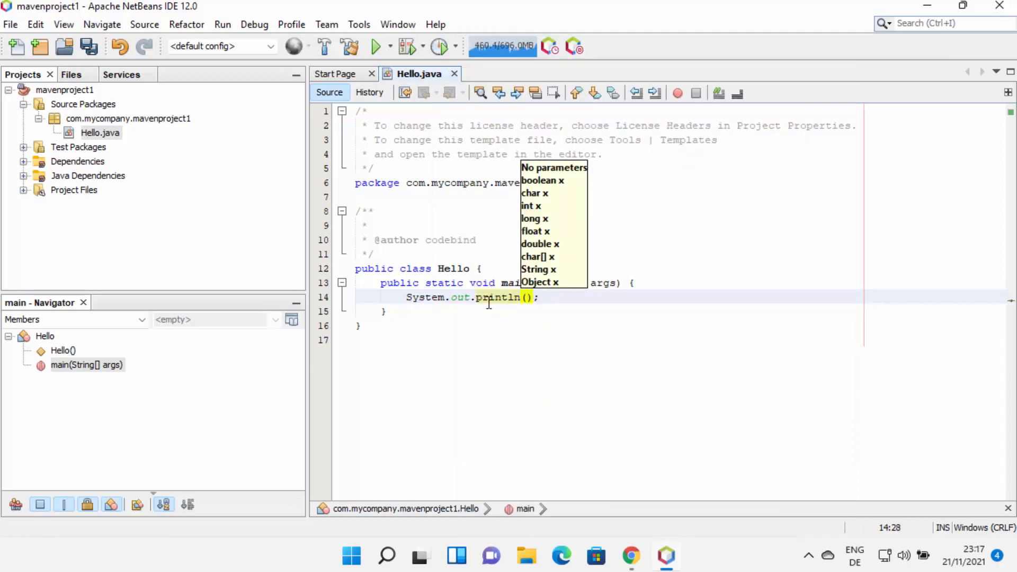
pyautogui.write('"Hello World')
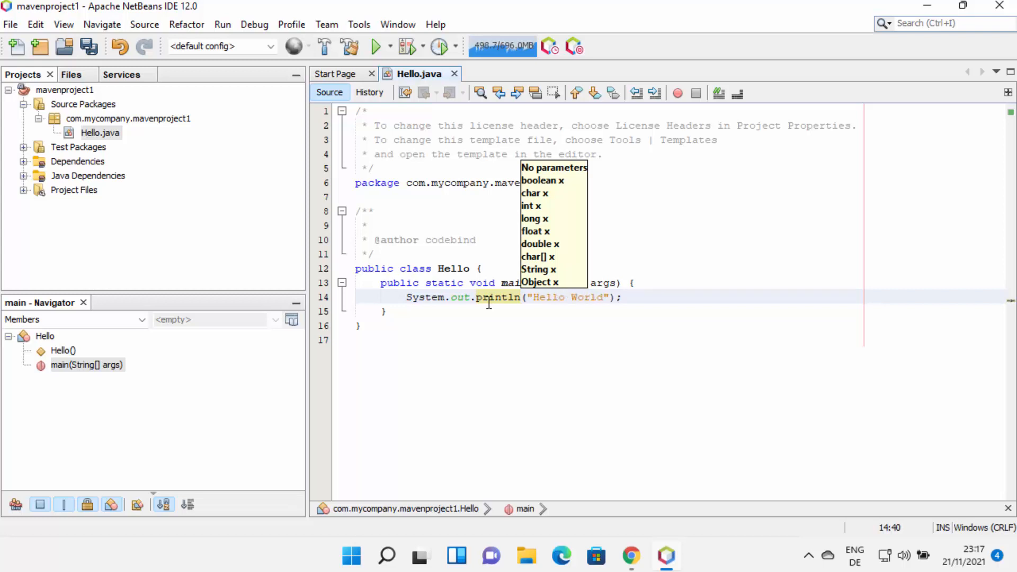
pyautogui.click(503, 337)
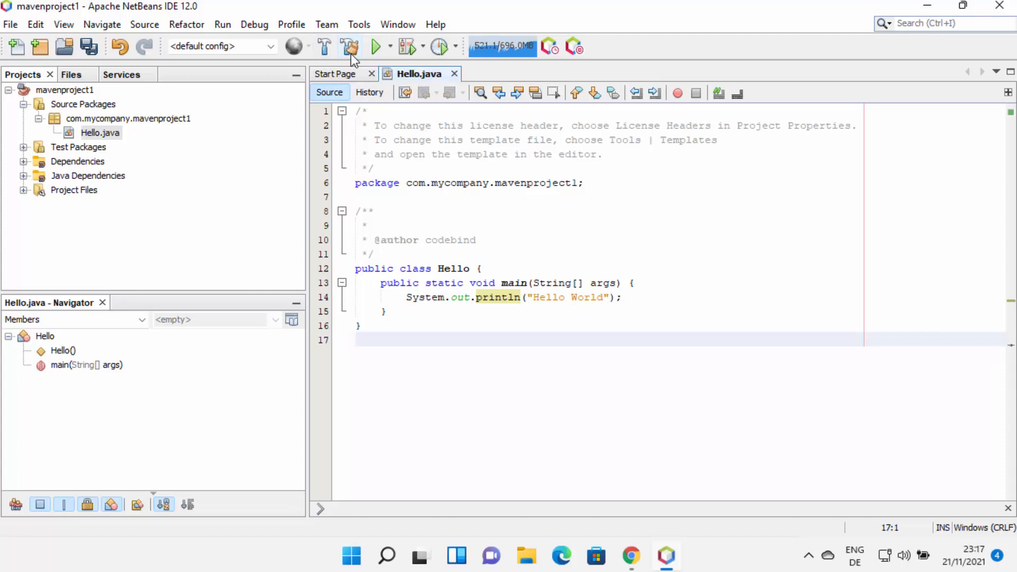
# Step: Build mavenproject1 and check the build status in the output
pyautogui.click(325, 48)
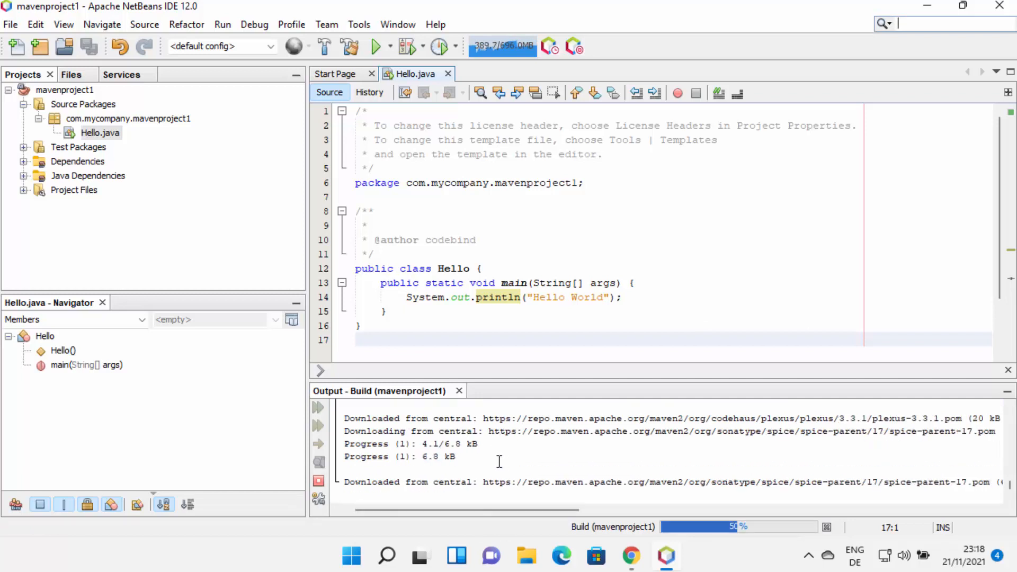
pyautogui.click(527, 297)
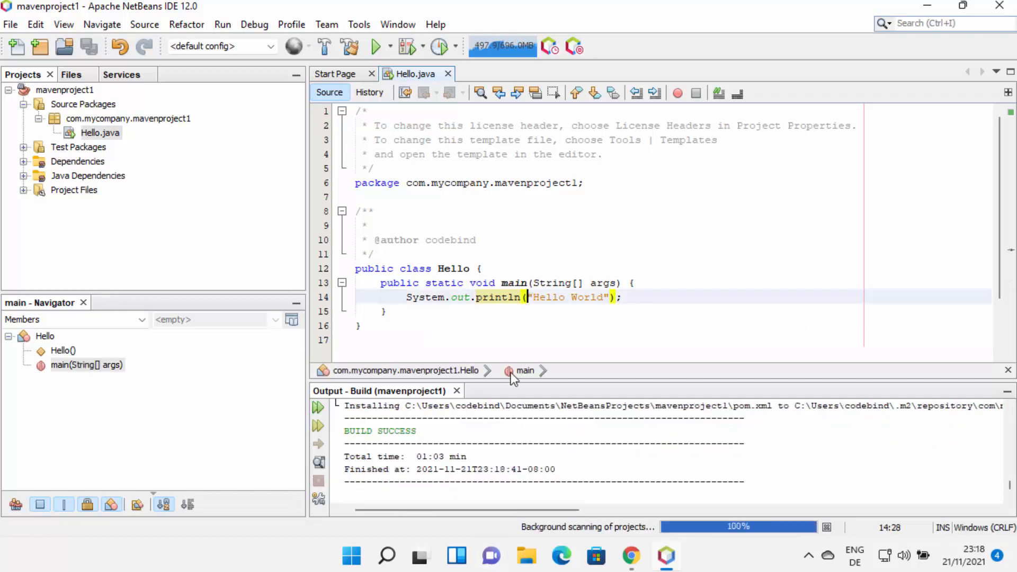
pyautogui.moveTo(422, 431); pyautogui.dragTo(341, 429)
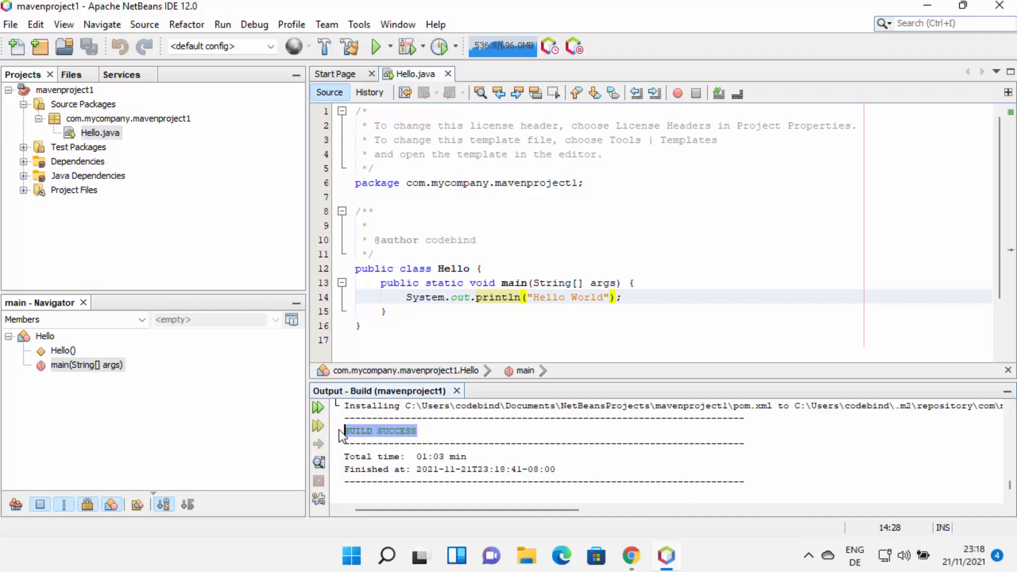
pyautogui.click(438, 431)
# Step: Run the project with com.mycompany.mavenproject1.Hello as main class for the current IDE session and compare the output with the println text
pyautogui.click(377, 49)
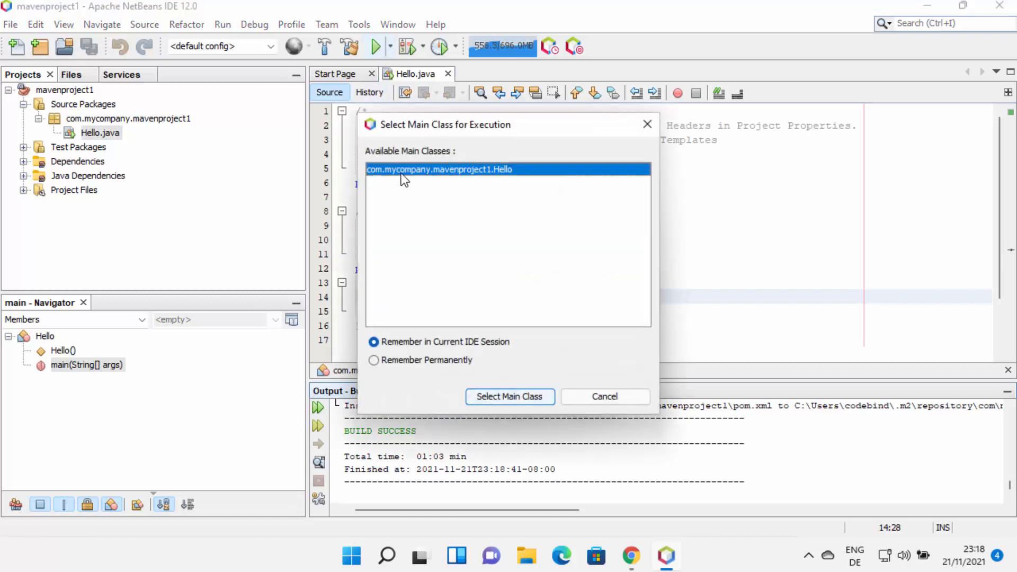
pyautogui.click(497, 396)
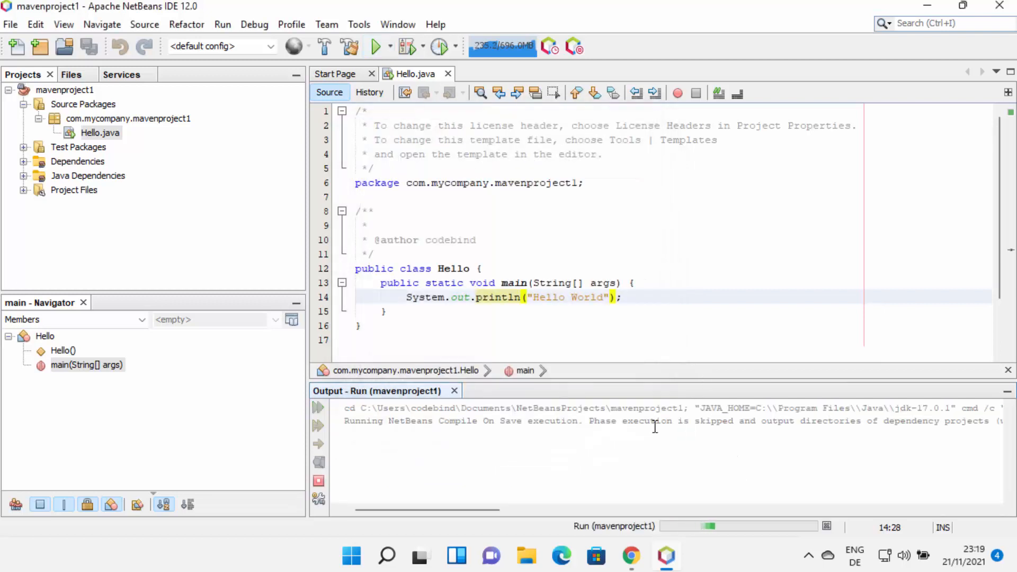
pyautogui.moveTo(407, 444); pyautogui.dragTo(344, 443)
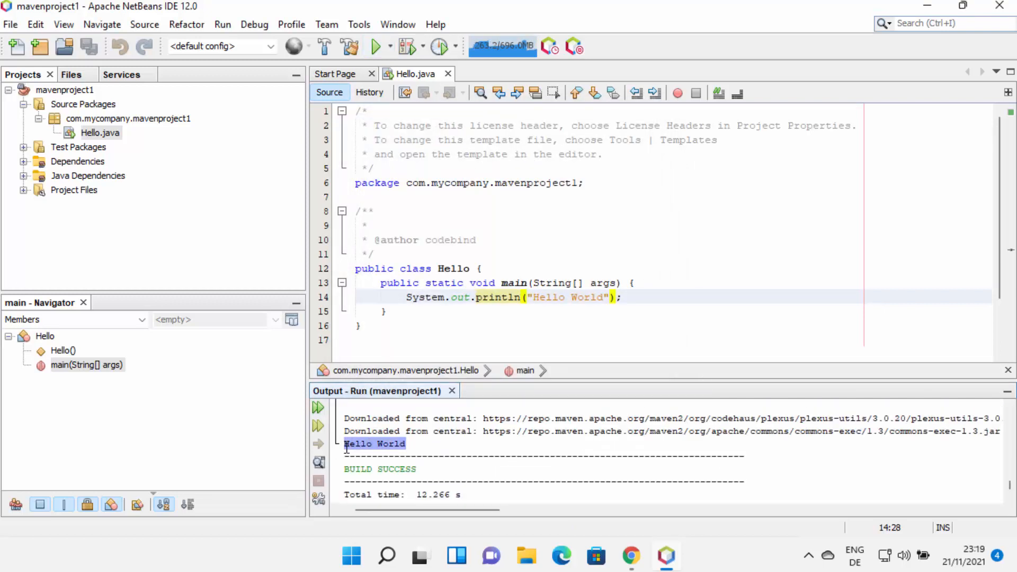
pyautogui.scroll(-1, 394, 448)
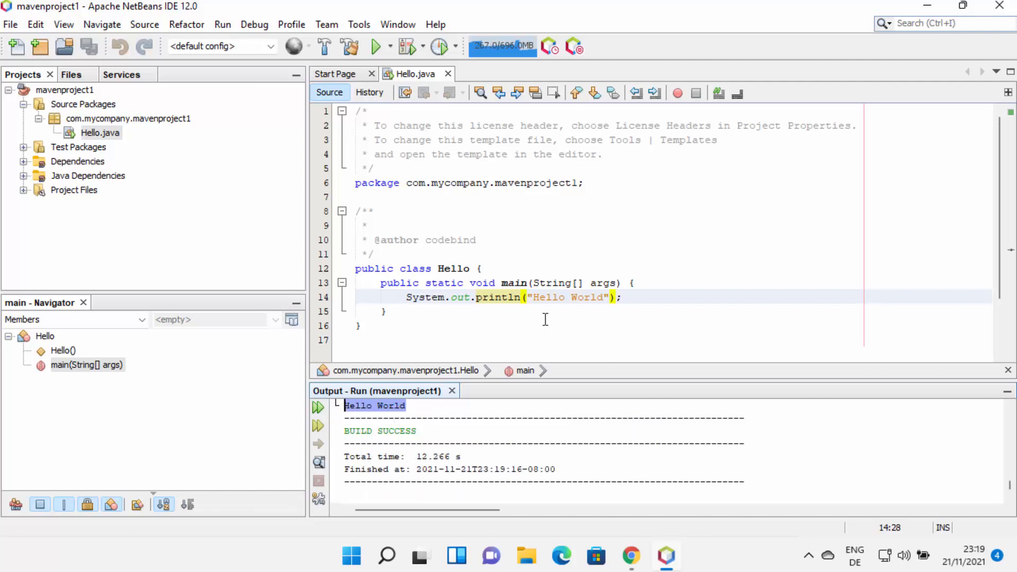
pyautogui.moveTo(531, 297); pyautogui.dragTo(607, 300)
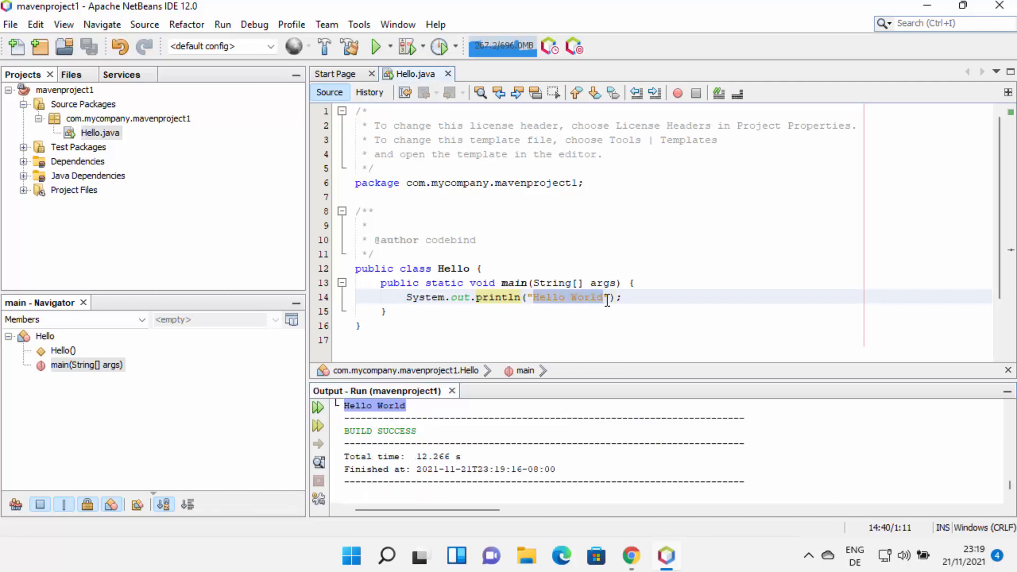
pyautogui.click(657, 289)
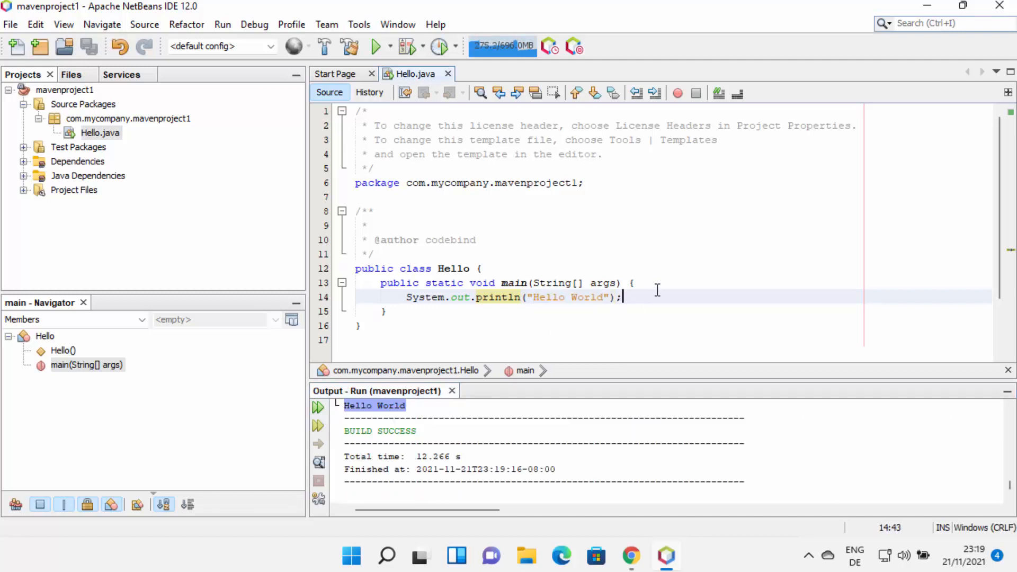